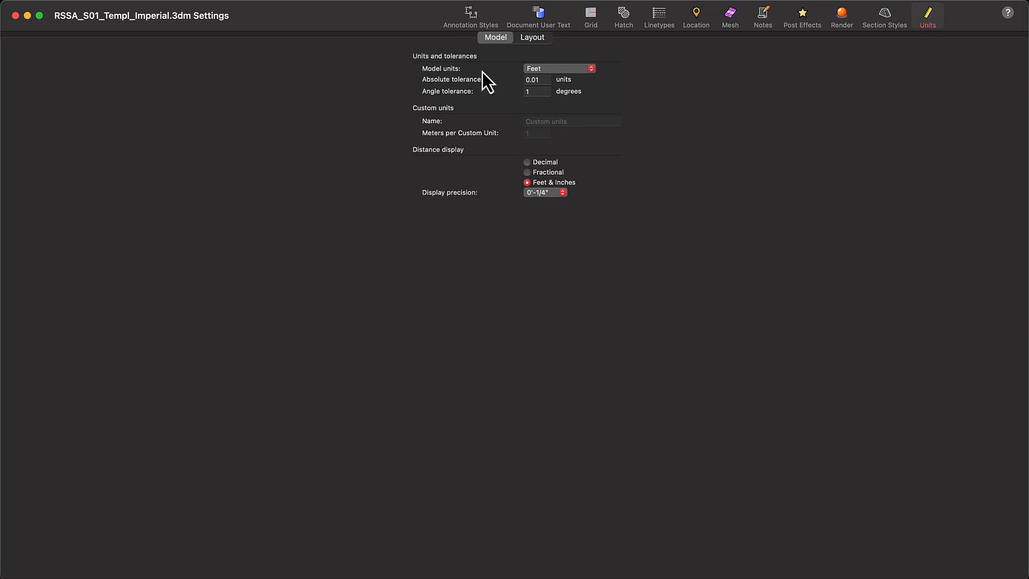
Insert Sketch.jpg as a picture in the Top view, starting at the origin and about 81'-5" tall.
left_click(15, 15)
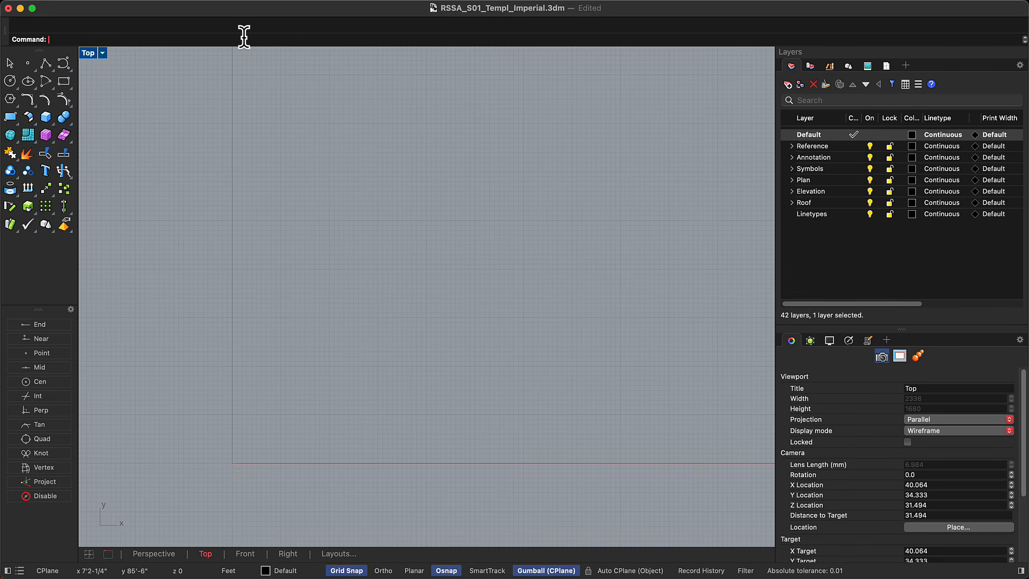
type("Picture")
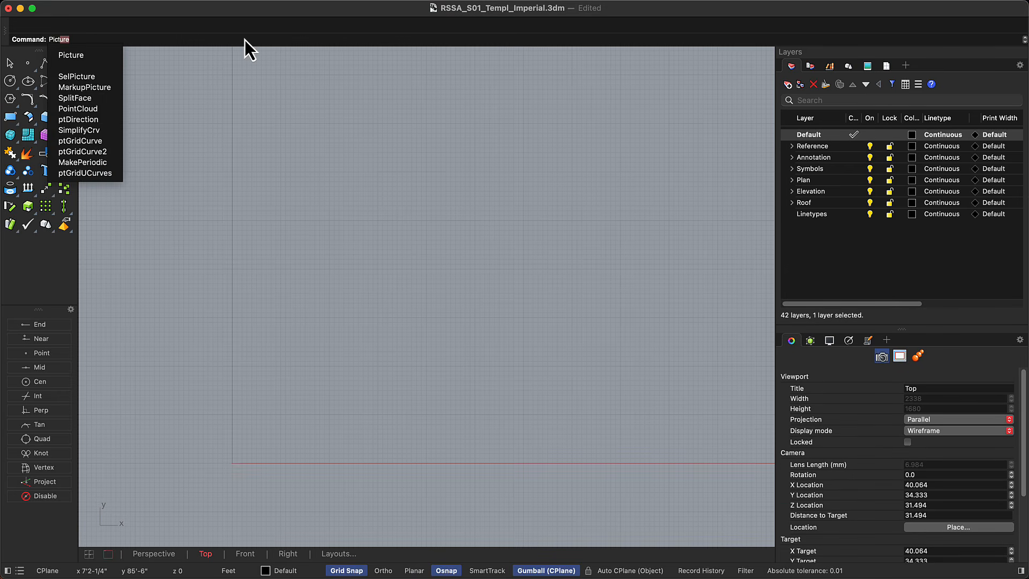
key("Return")
left_click(262, 69)
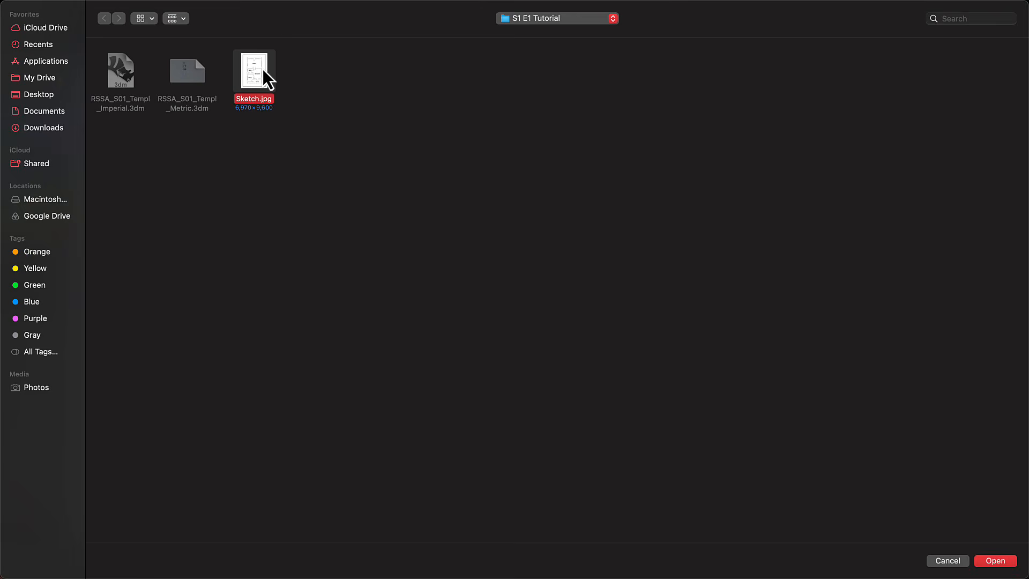
key("Return")
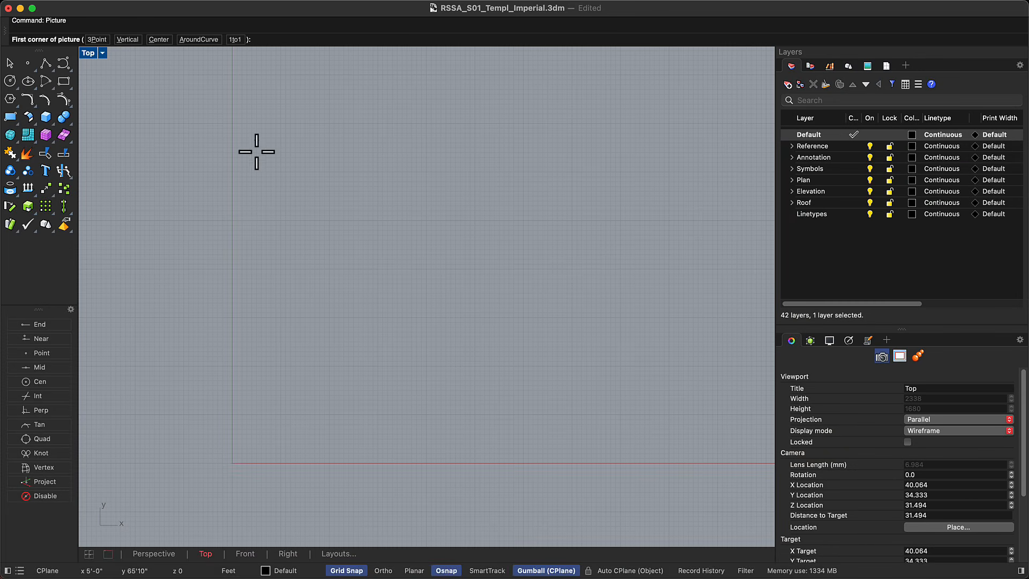
left_click(231, 463)
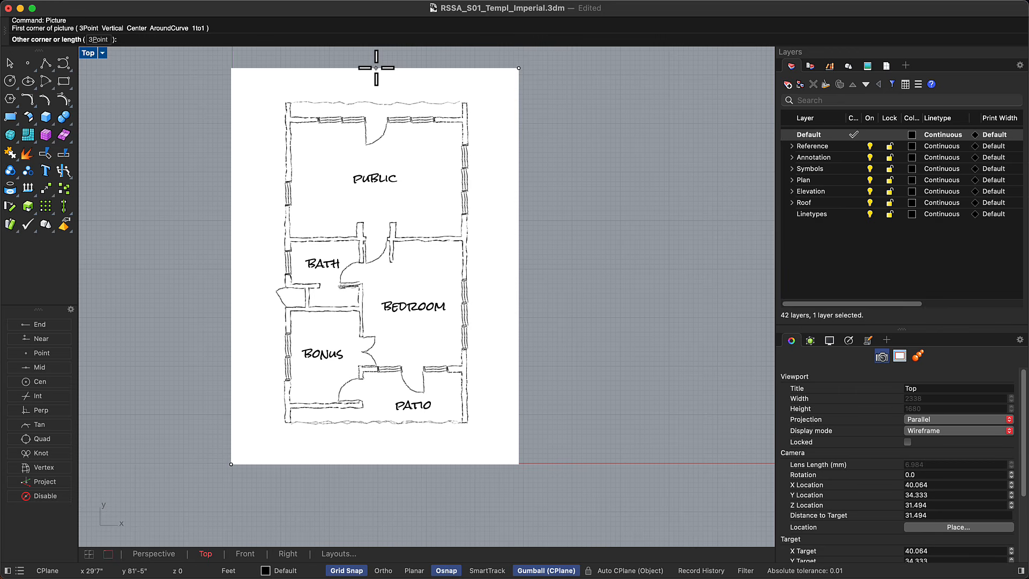
left_click(375, 69)
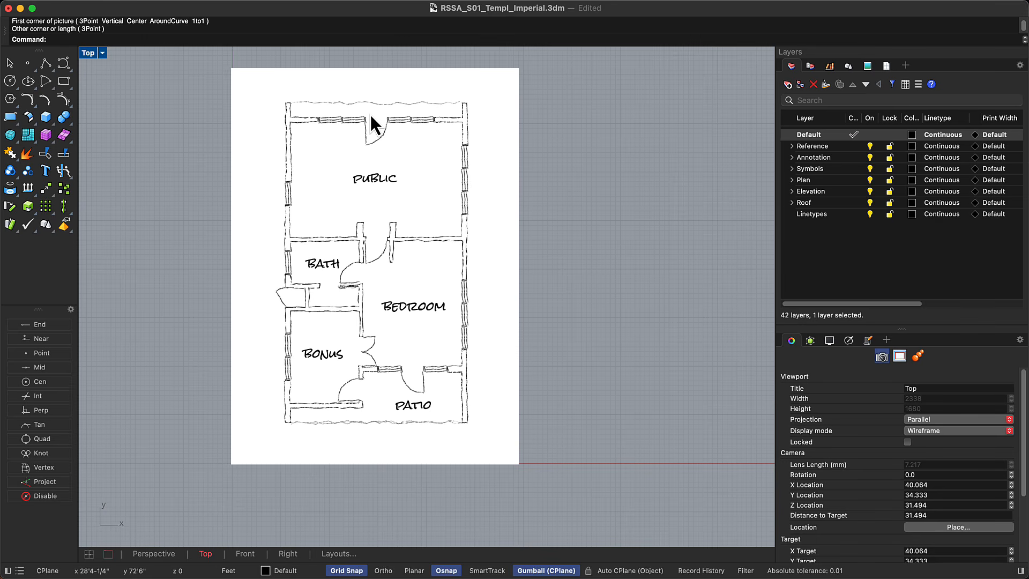
Assign the sketch picture to the REF-IMAG layer under Reference.
left_click(369, 154)
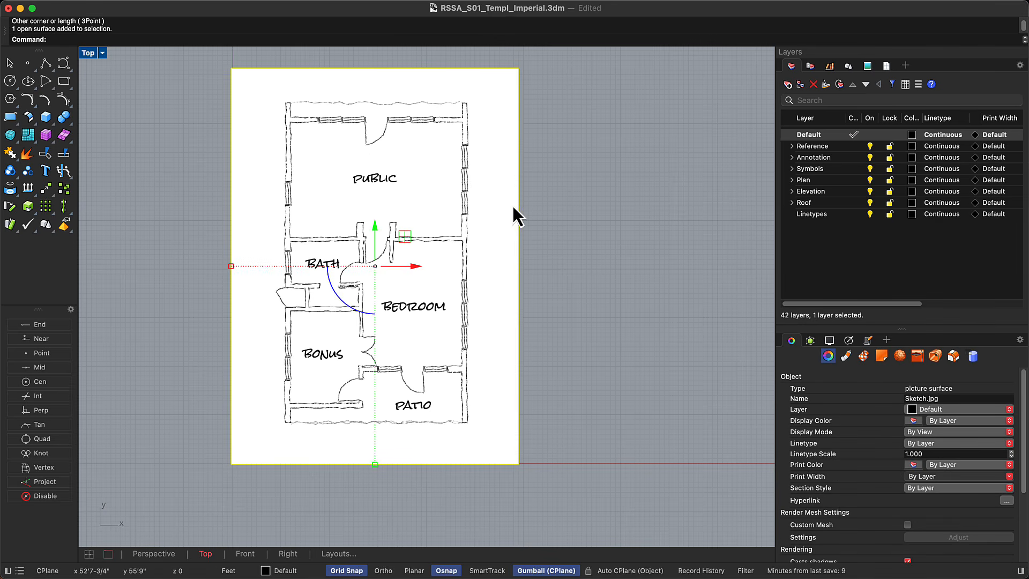
left_click(911, 410)
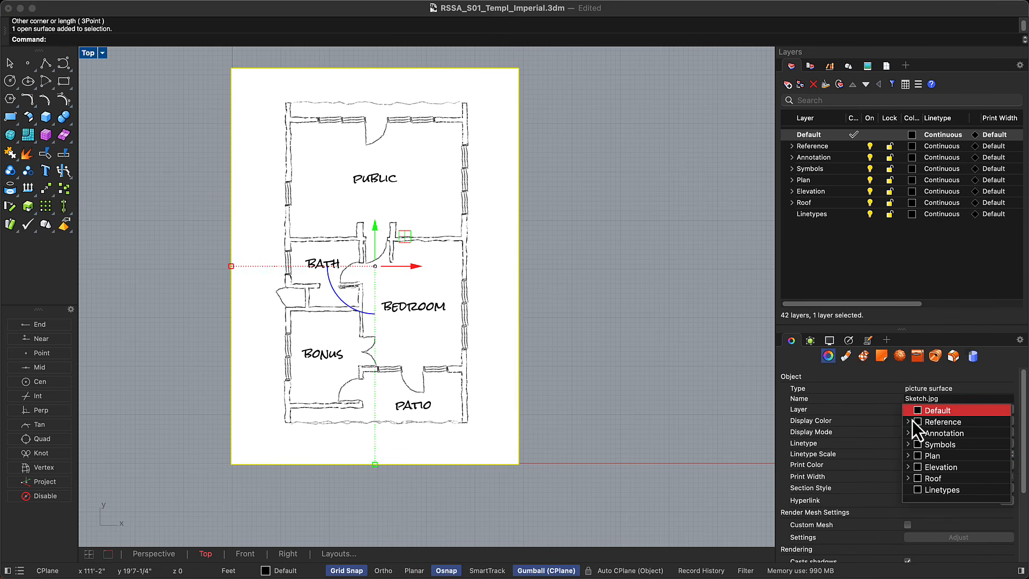
left_click(908, 422)
left_click(943, 433)
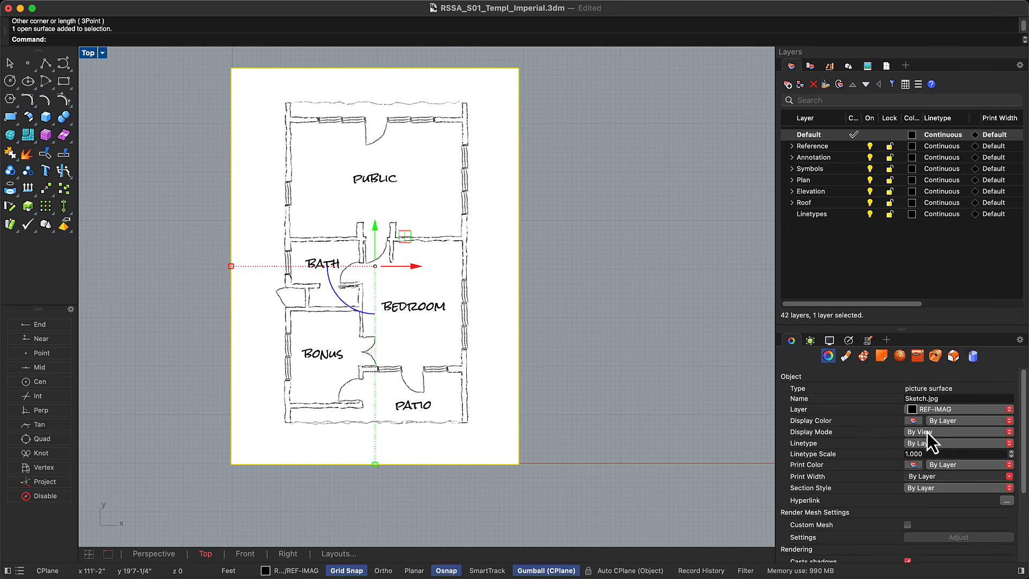
left_click(710, 429)
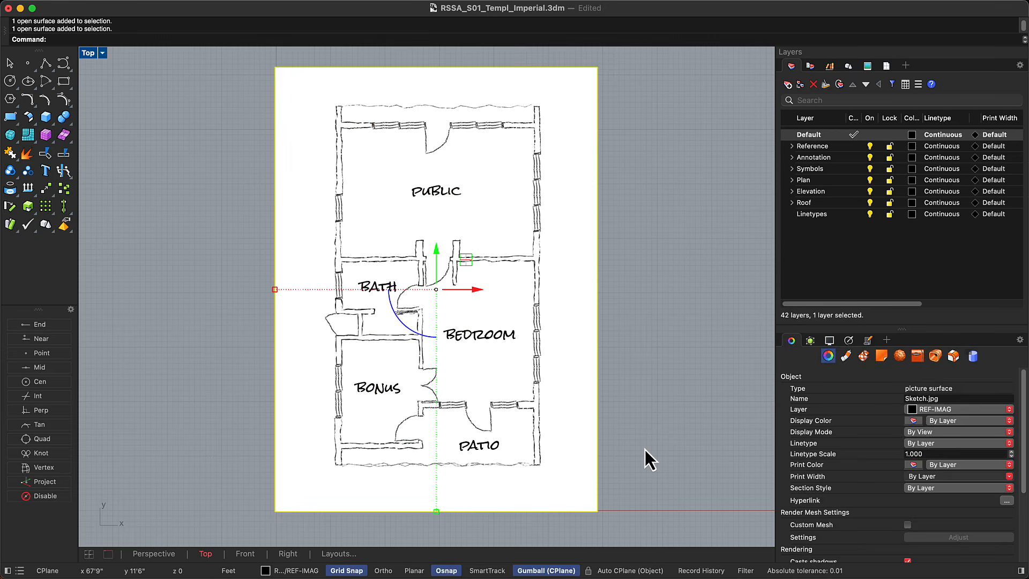
Scale the sketch picture from the plan's lower-left outer wall corner so that the exterior wall thickness becomes 8 in.
key("Escape")
type("scale")
key("Return")
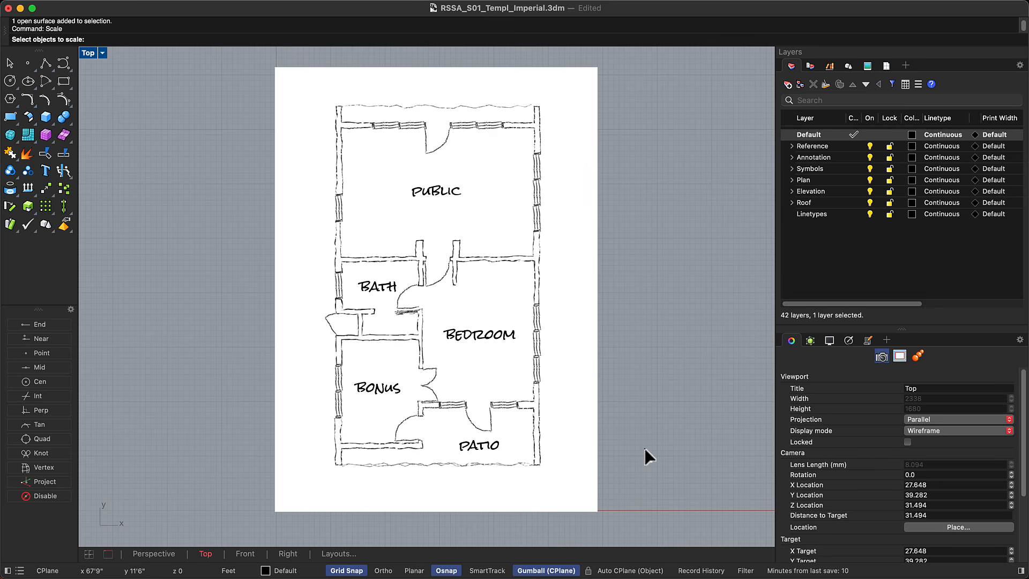
left_click(578, 455)
key("Return")
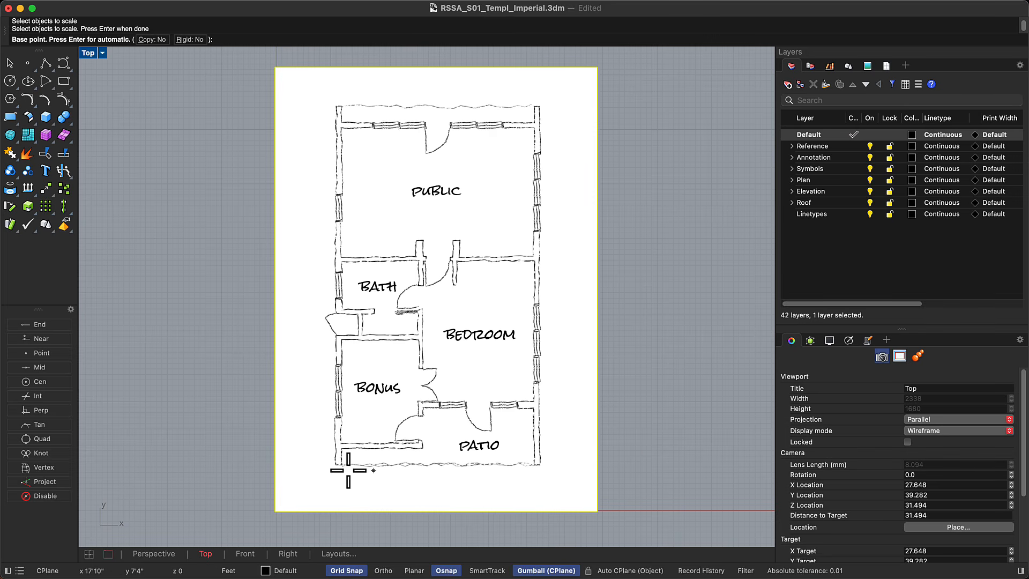
scroll(349, 470, "up", 5)
left_click(326, 435)
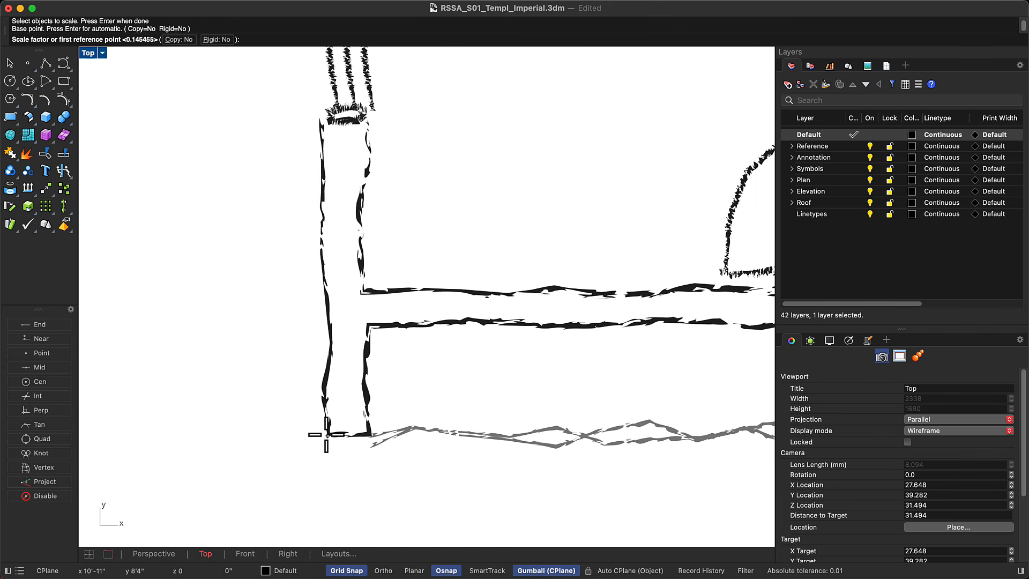
left_click(368, 434)
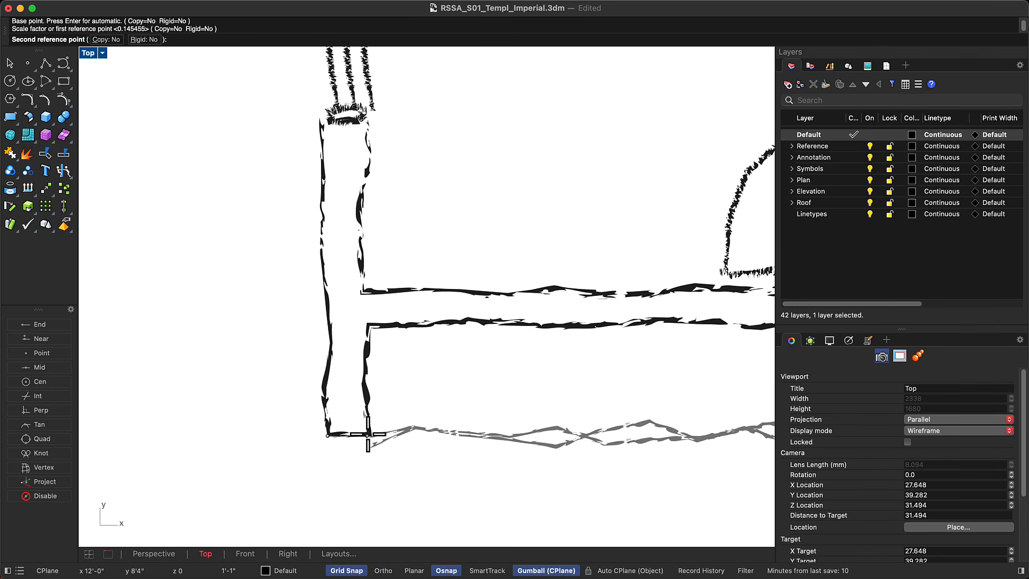
type("8in")
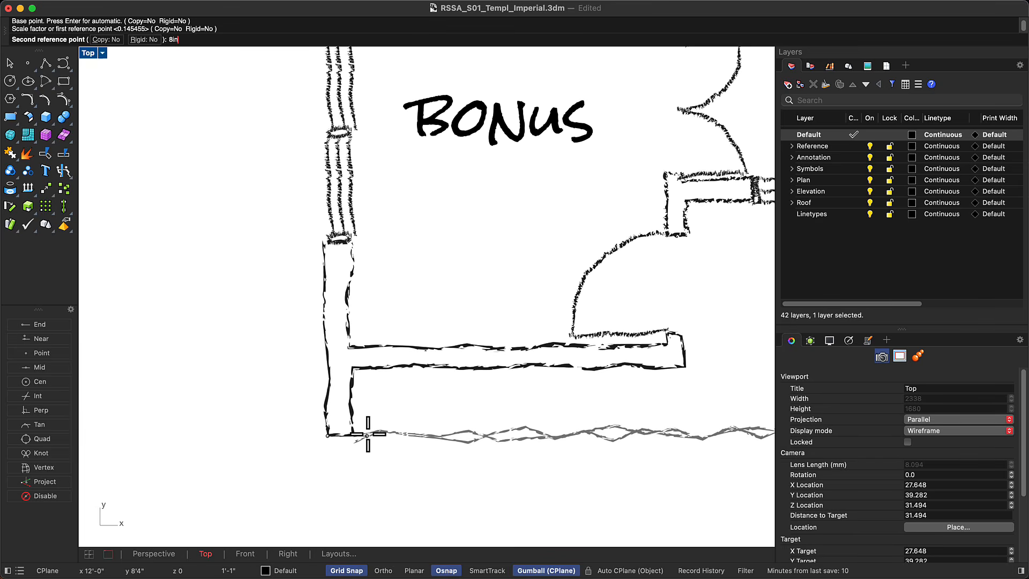
key("Return")
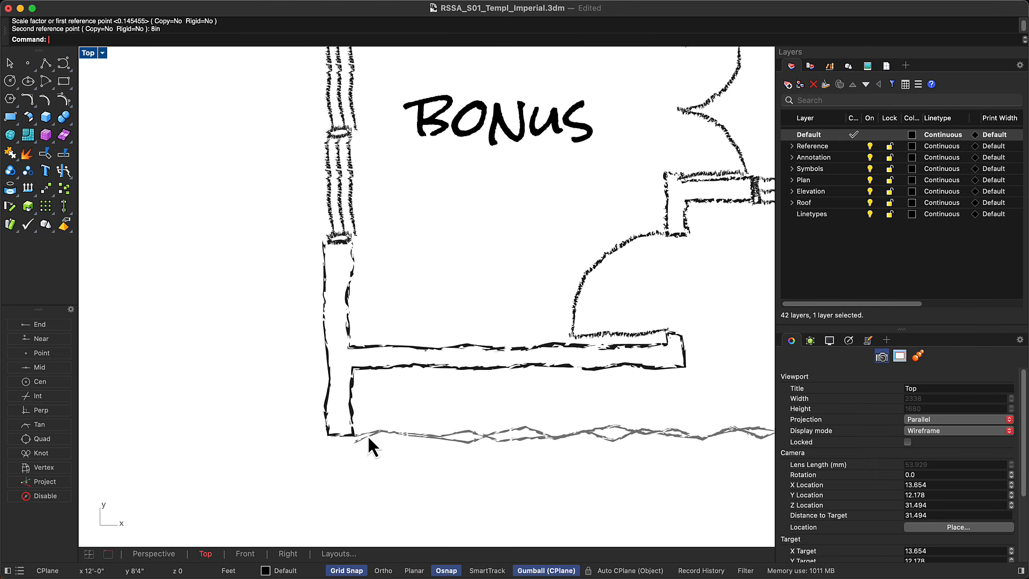
scroll(367, 435, "down", 10)
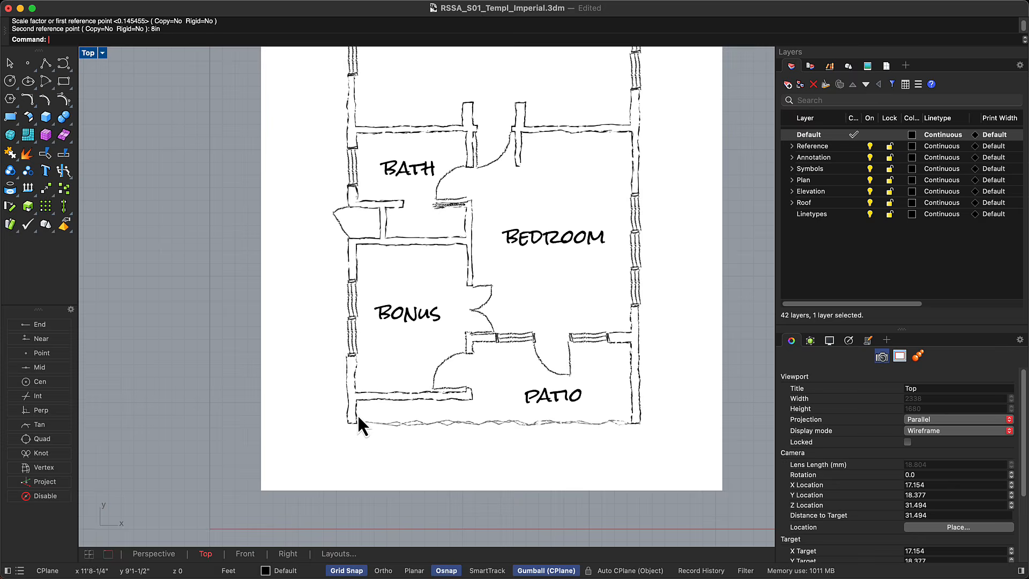
scroll(367, 420, "down", 4)
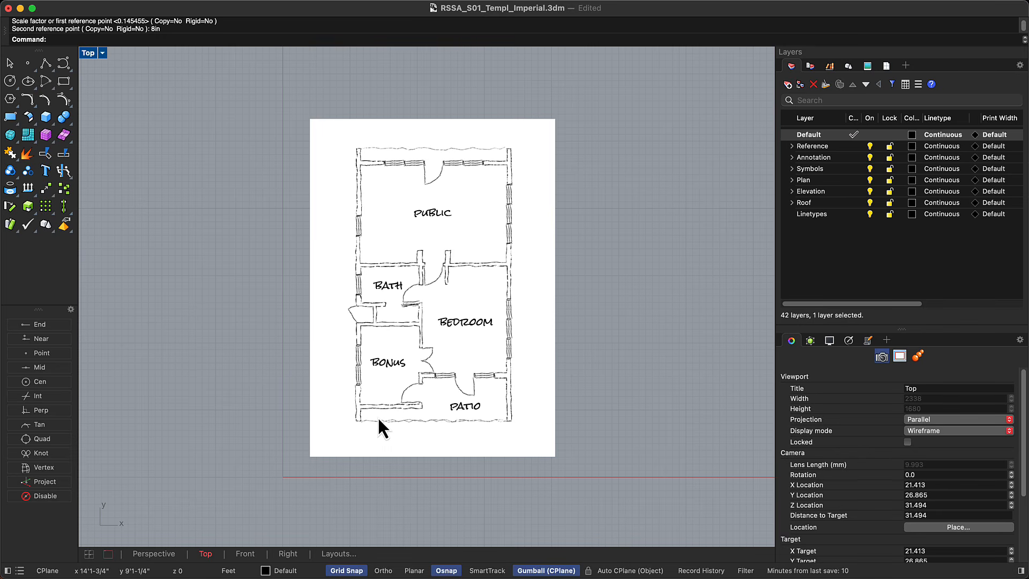
Set the sketch picture's object transparency to 82% and lock the REF-IMAG layer.
left_click(379, 419)
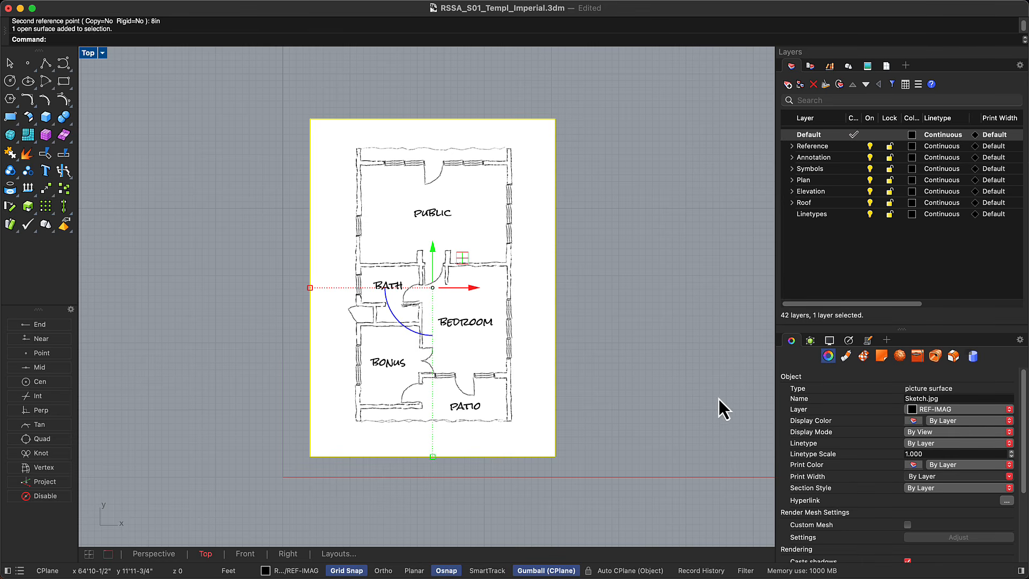
left_click(847, 356)
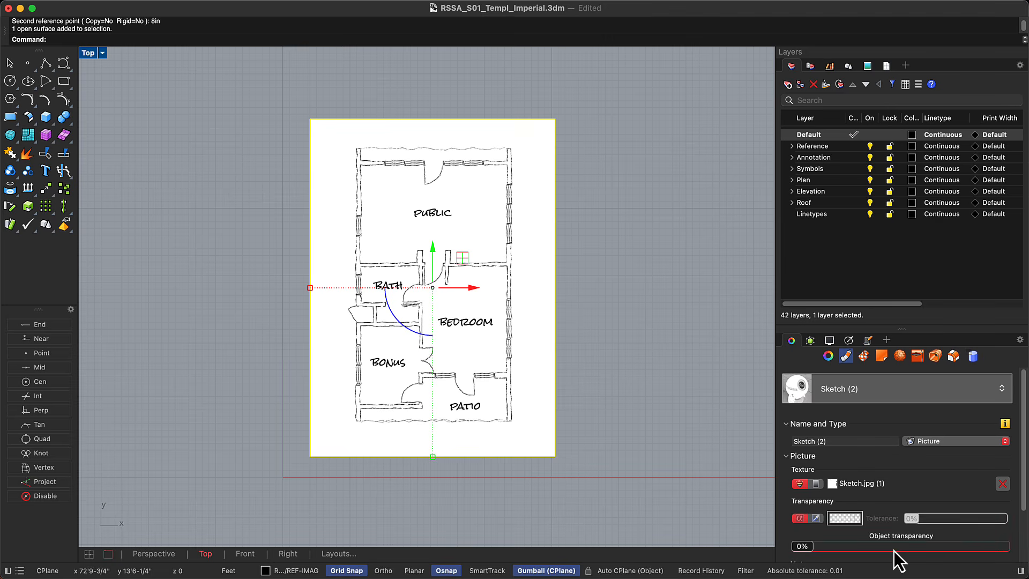
left_click_drag(814, 549, 971, 546)
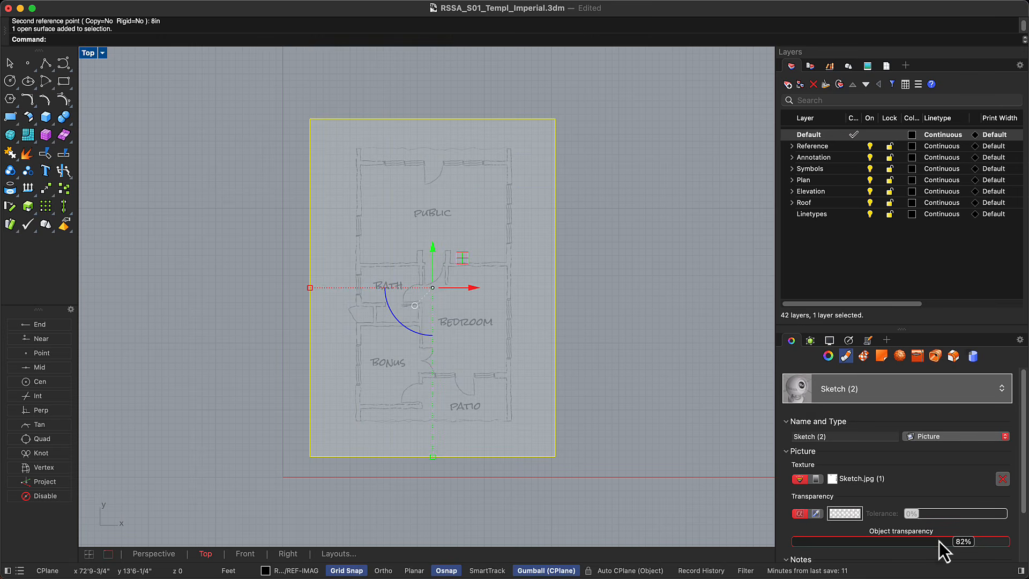
left_click(745, 516)
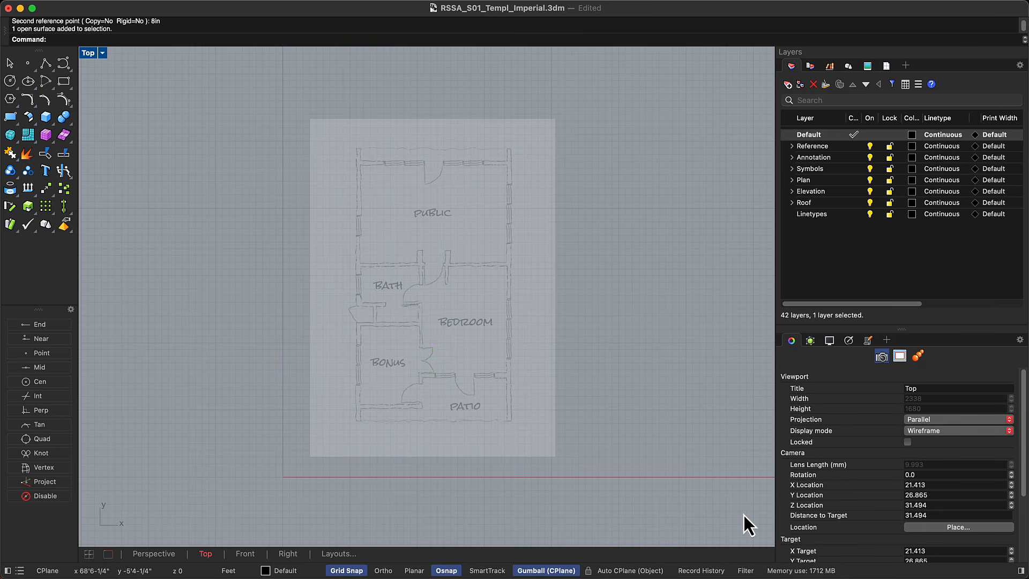
left_click(792, 146)
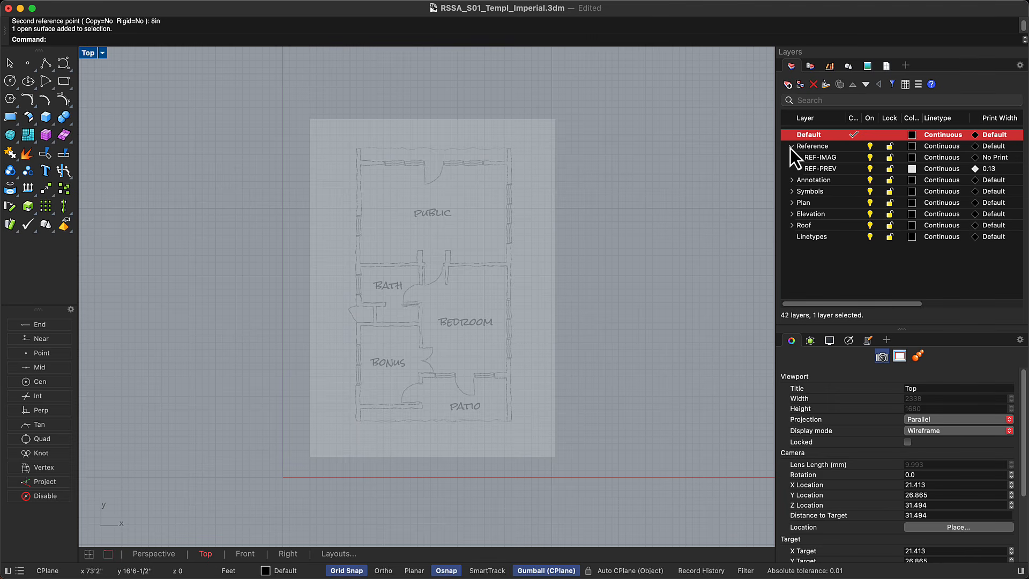
left_click(889, 157)
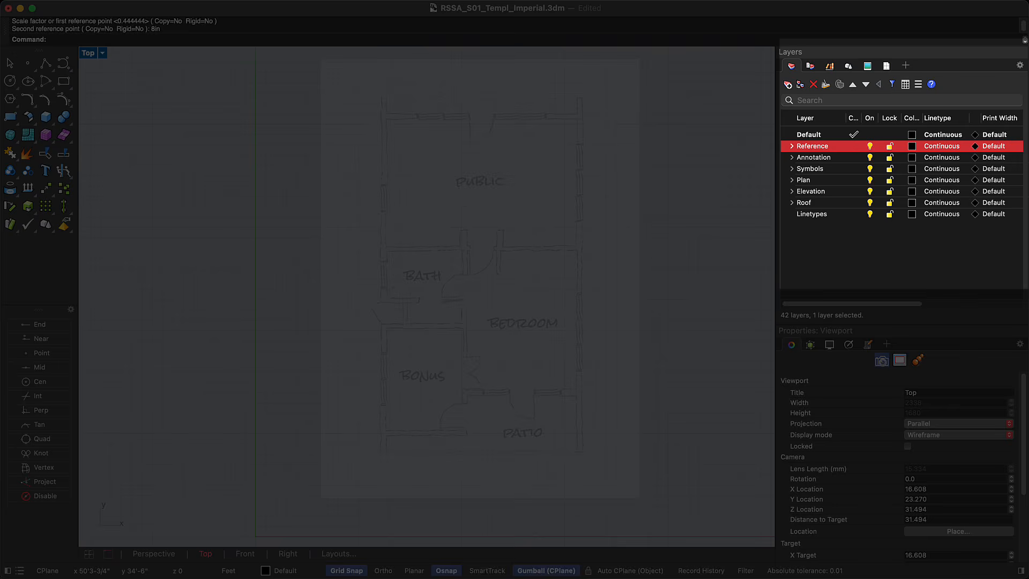
Review the parent layers from Reference to Linetypes, looking into the Annotation, Symbols and Plan sublayers.
left_click(831, 157)
left_click(830, 169)
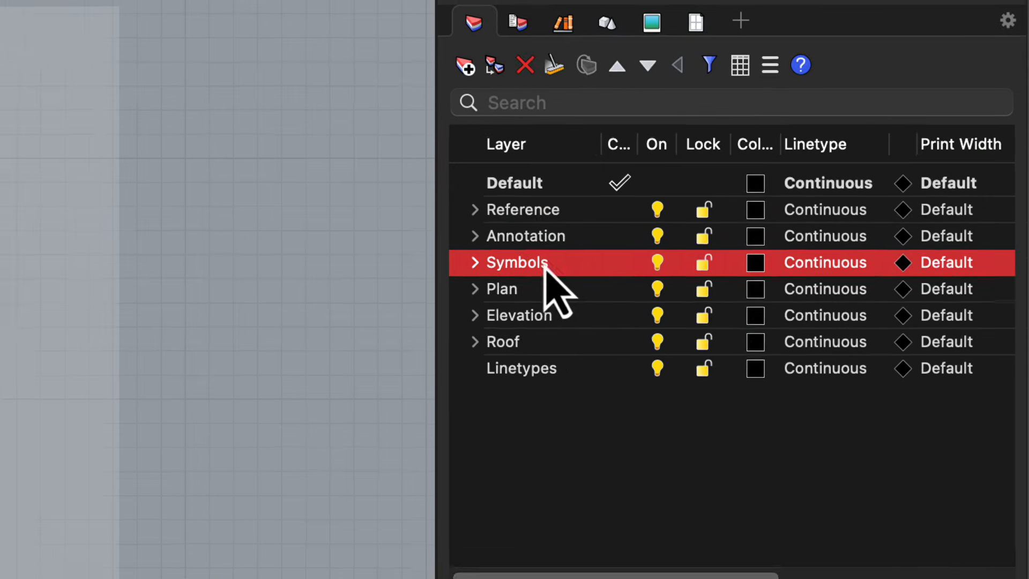
left_click(824, 180)
left_click(824, 192)
left_click(537, 351)
left_click(539, 381)
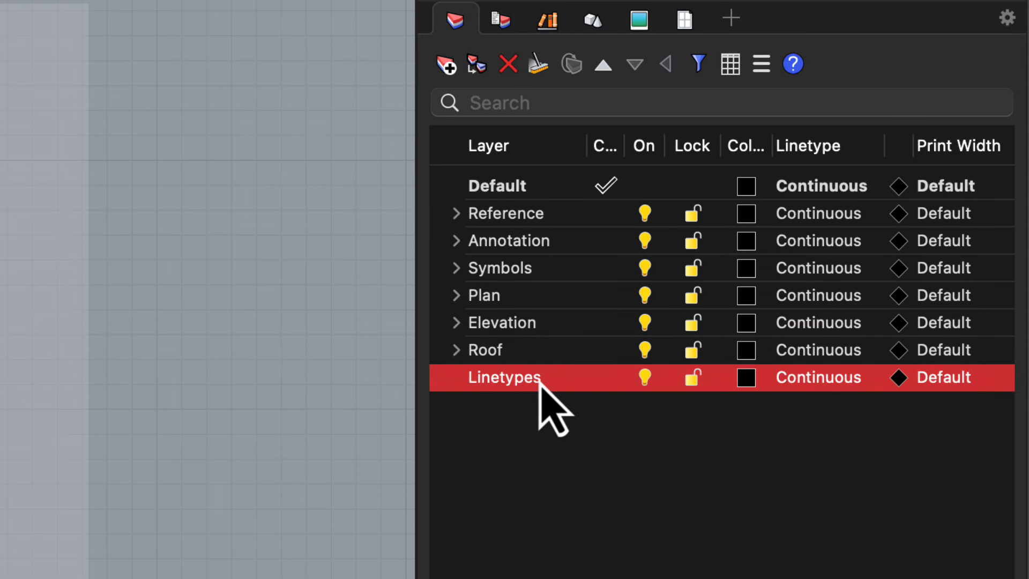
left_click(456, 241)
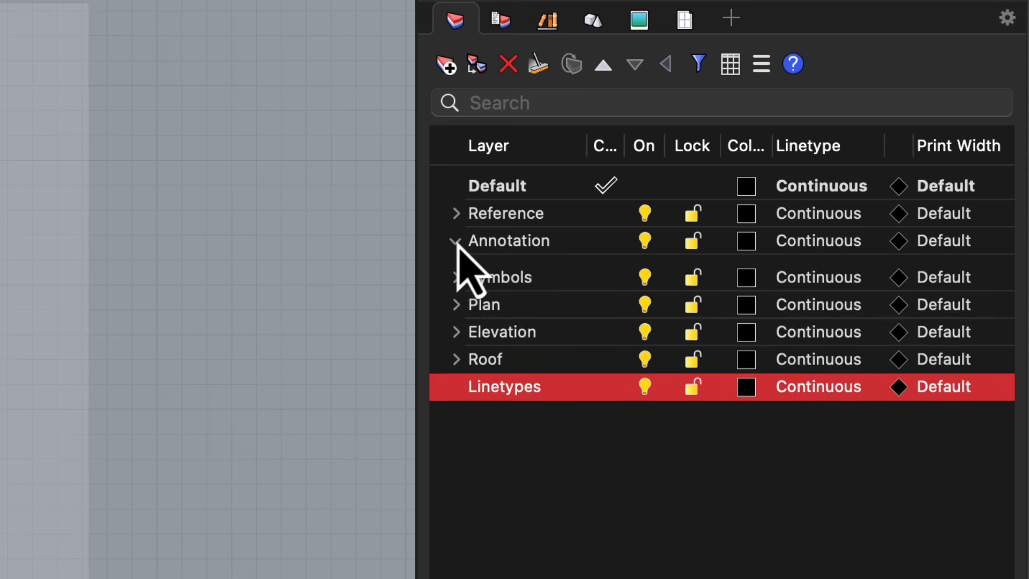
left_click(456, 241)
left_click(456, 268)
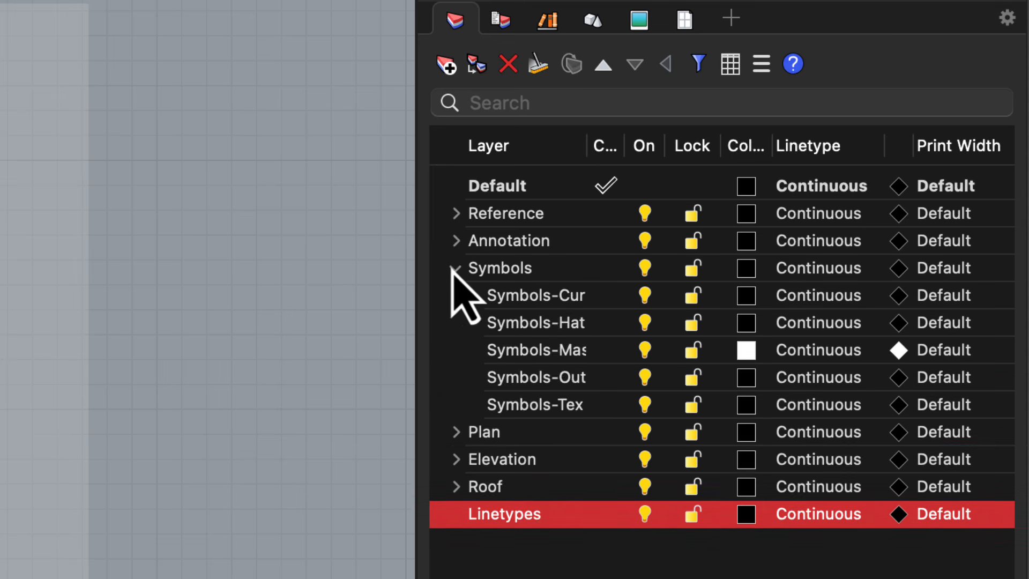
left_click(456, 268)
left_click(456, 295)
left_click(456, 295)
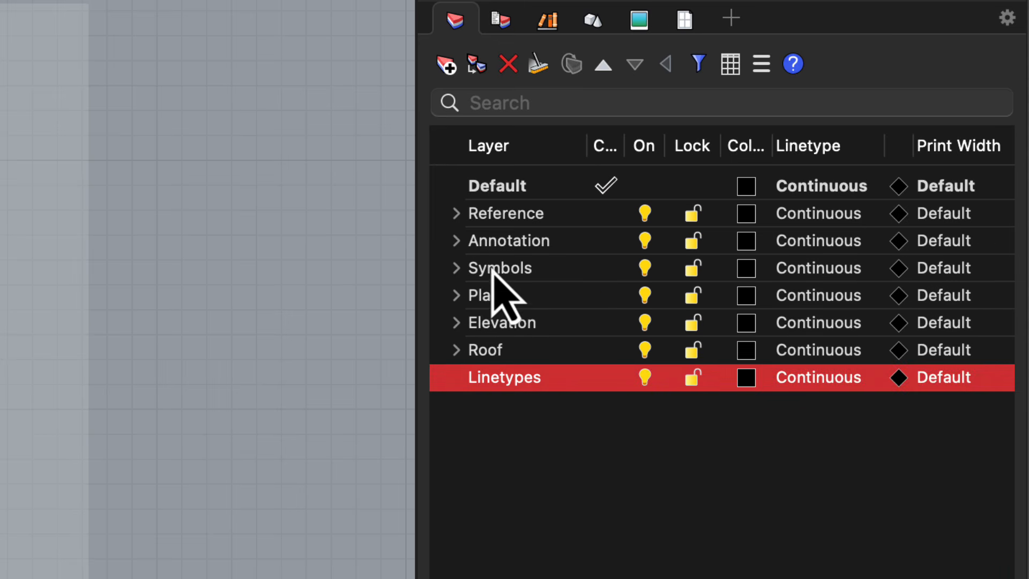
left_click(520, 217)
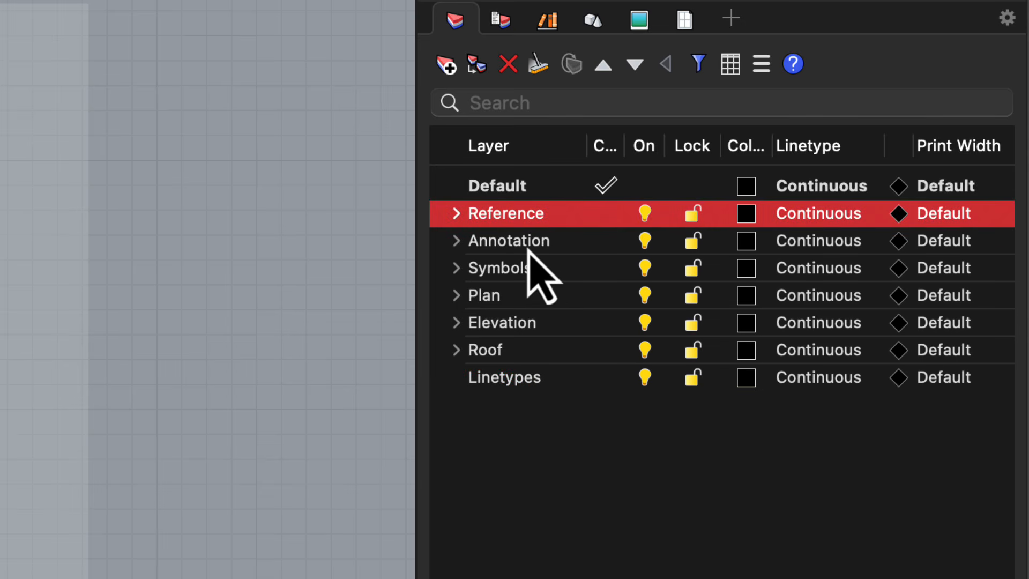
left_click(528, 252)
left_click(529, 295)
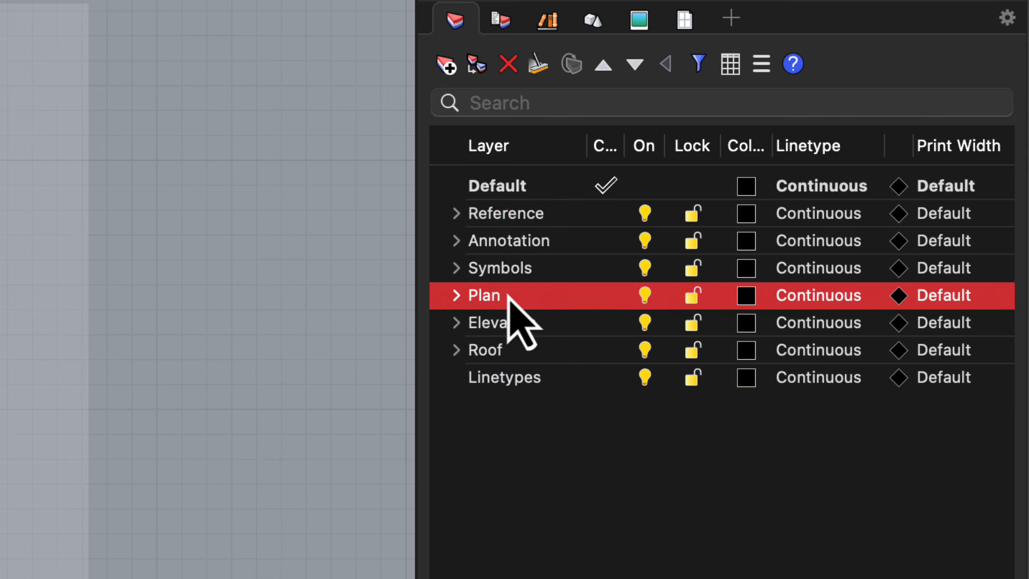
Expand the Plan layers and look into the linetype and print width settings of PLAN-CEIL without changing them.
left_click(456, 296)
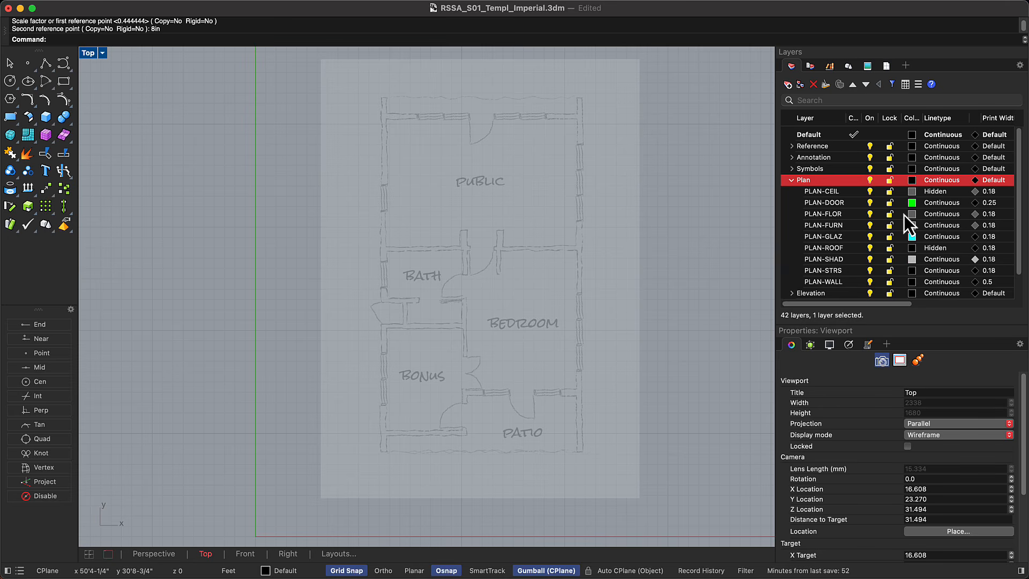
left_click(938, 193)
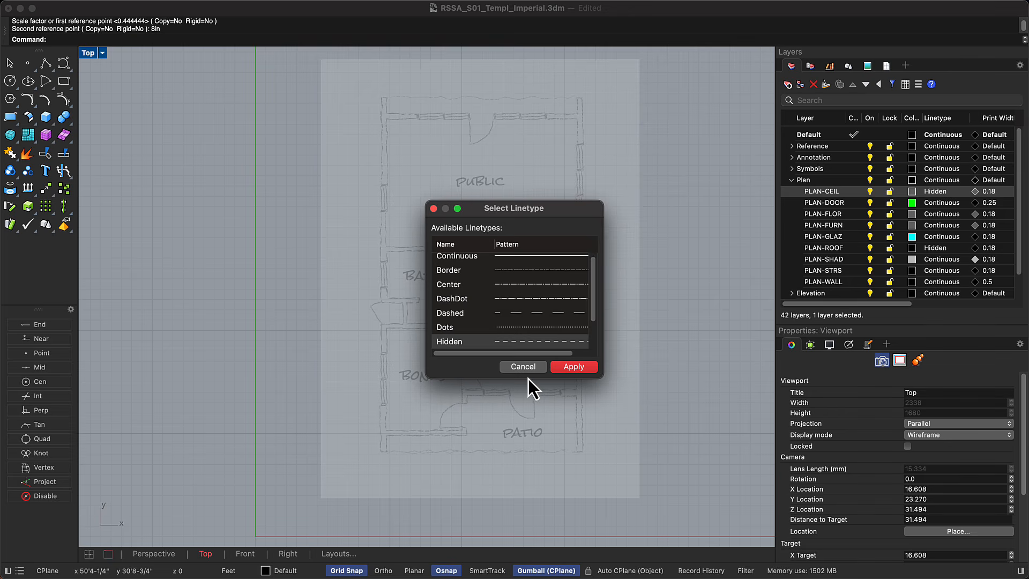
left_click(524, 368)
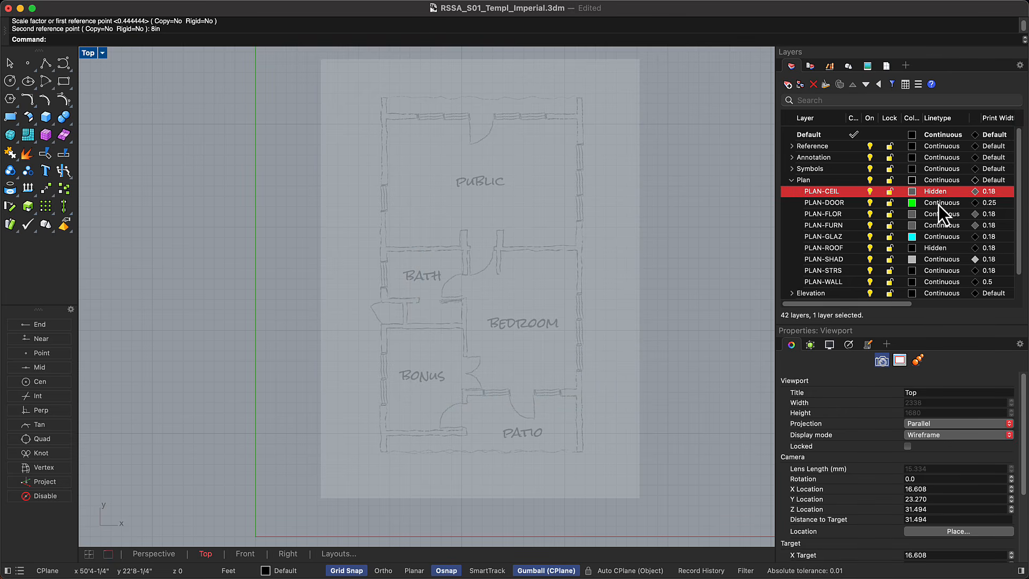
left_click(992, 193)
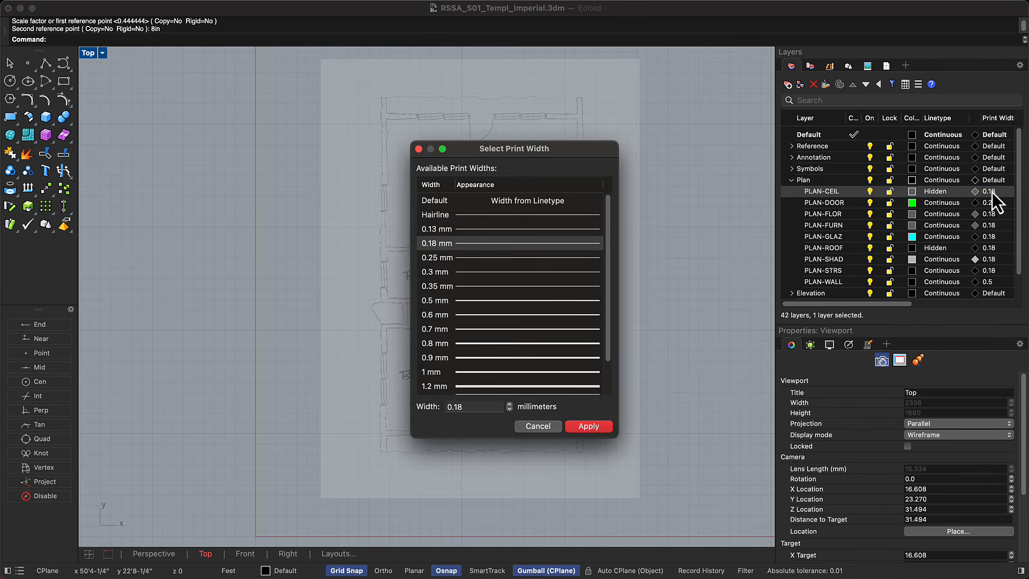
left_click(538, 427)
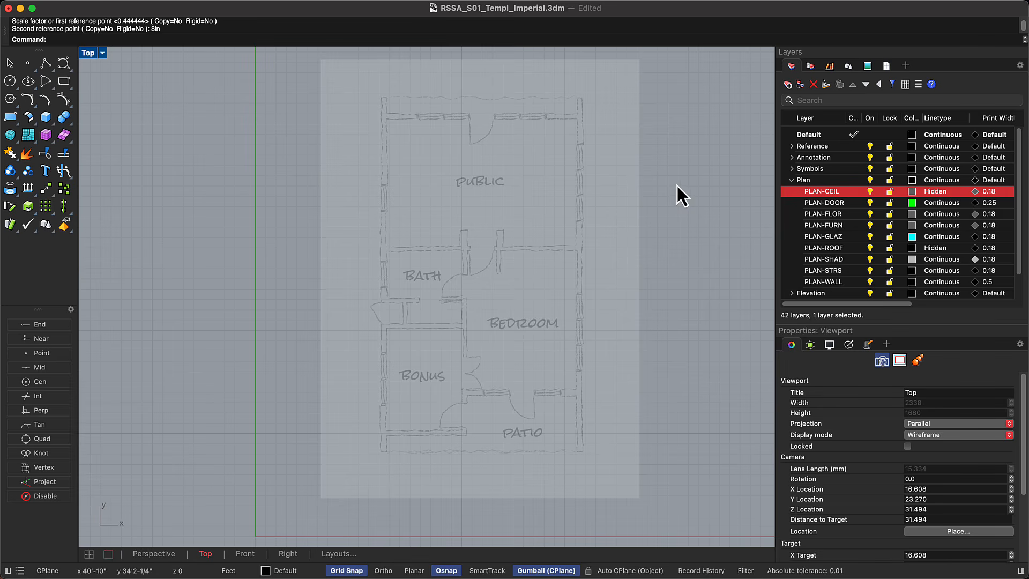
Enable the End, Near, Mid and Perp object snaps.
left_click(59, 322)
left_click(56, 339)
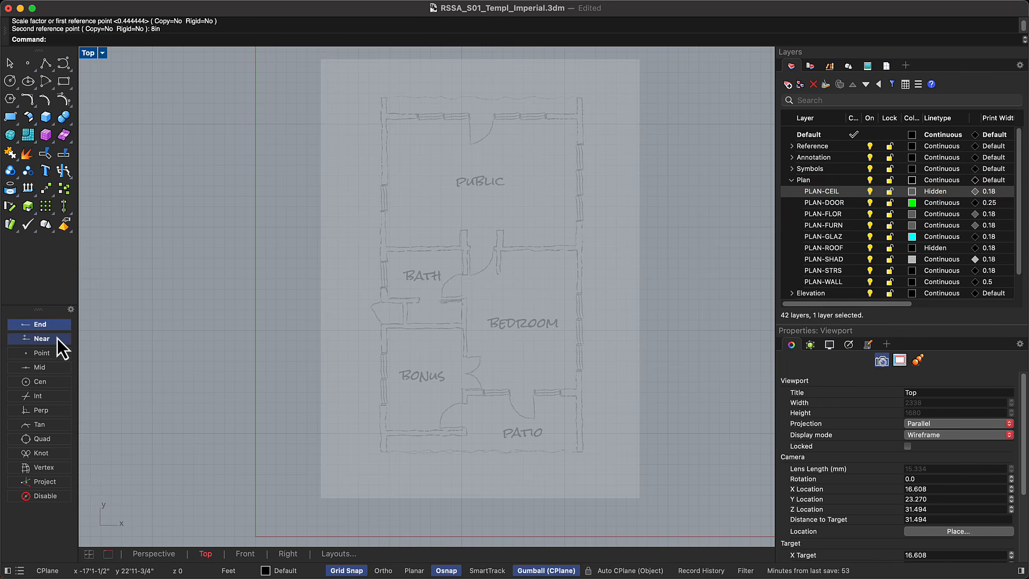
left_click(59, 368)
left_click(63, 410)
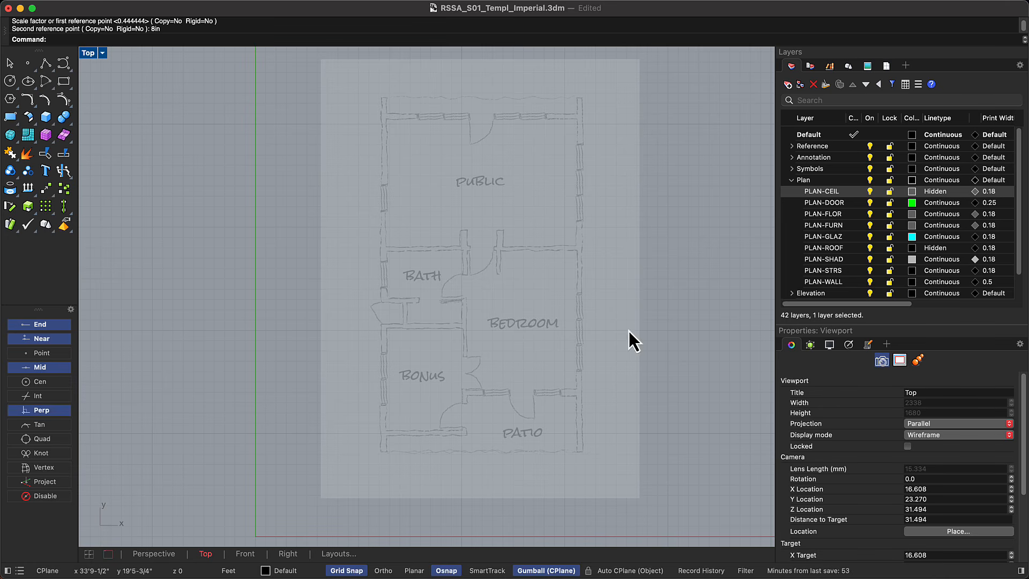
Make PLAN-WALL the current layer and draw a rectangle around the outer wall corners of the sketched plan.
left_click(854, 281)
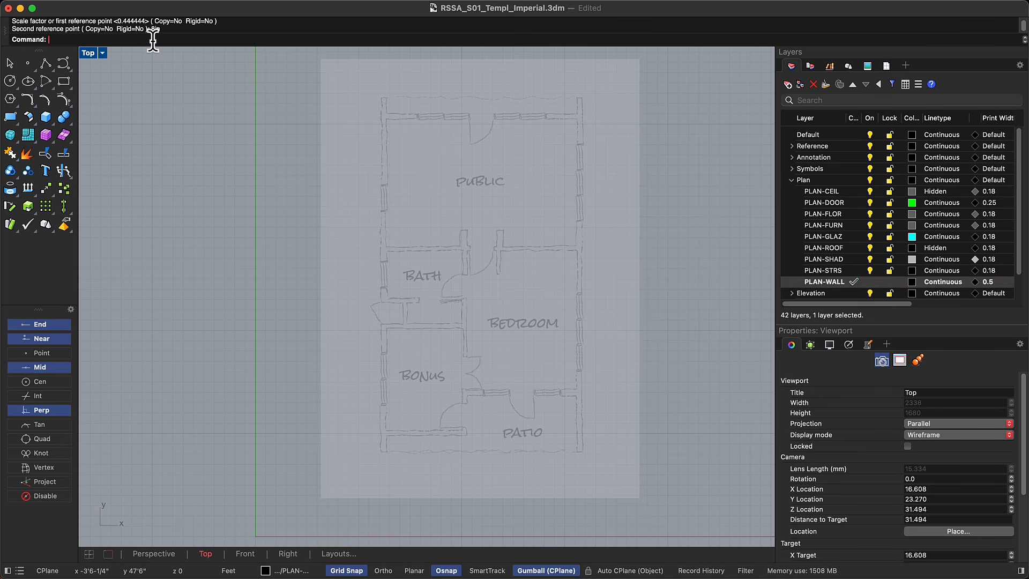
type("Rectangle")
key("Return")
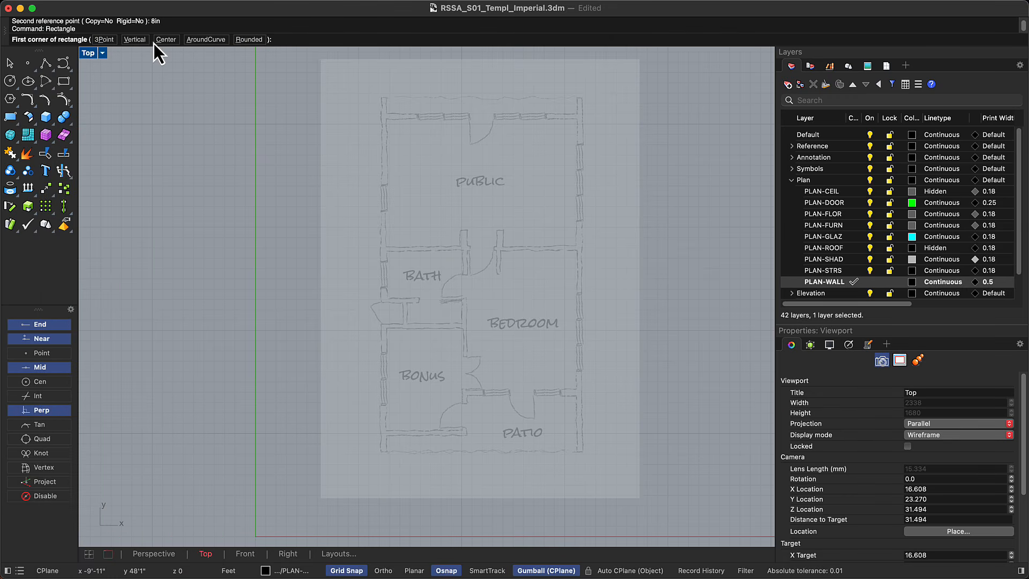
left_click(381, 97)
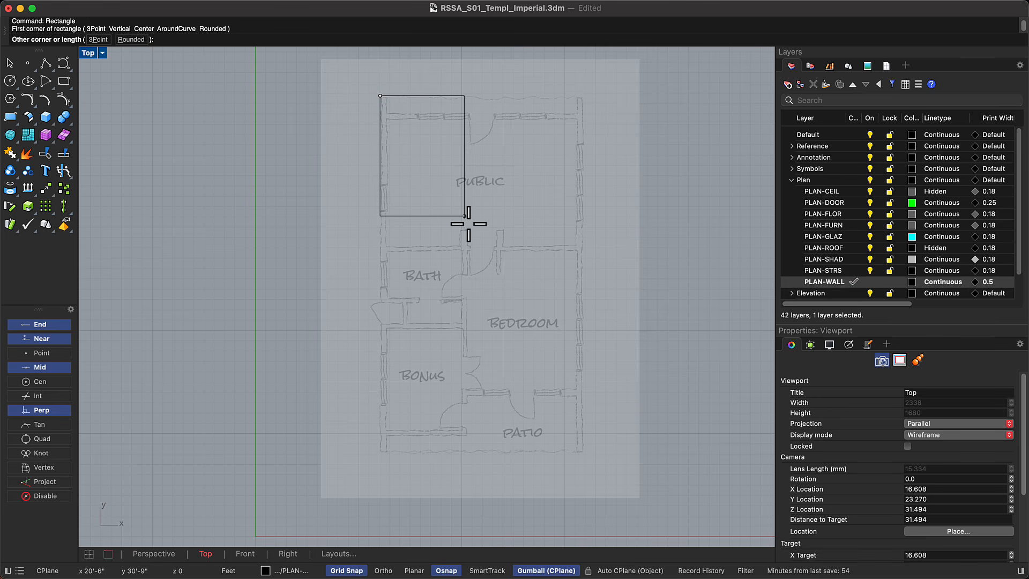
left_click(583, 452)
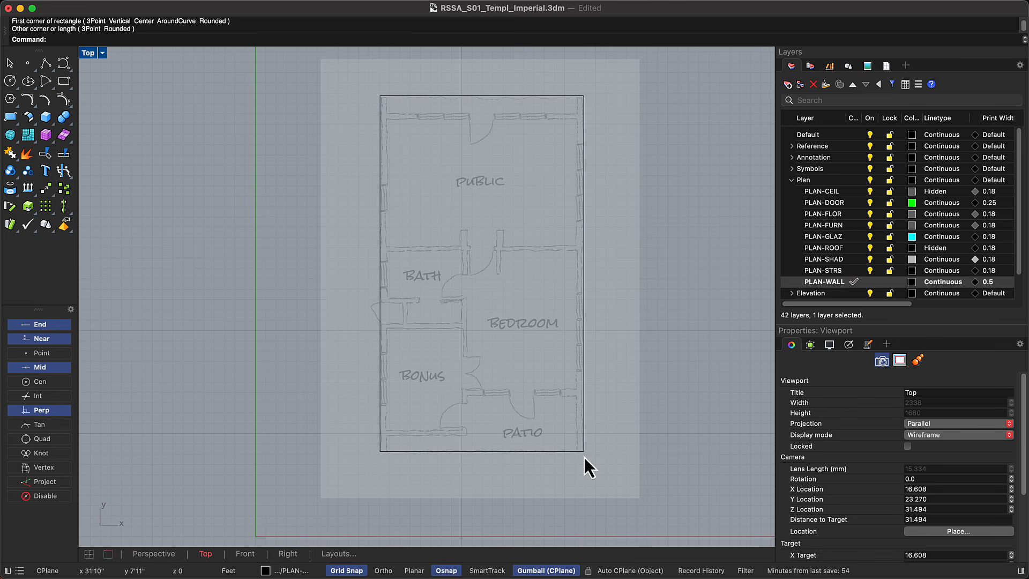
Offset the outer wall rectangle 8 in inward to form the exterior wall thickness.
left_click(580, 453)
type("Offset")
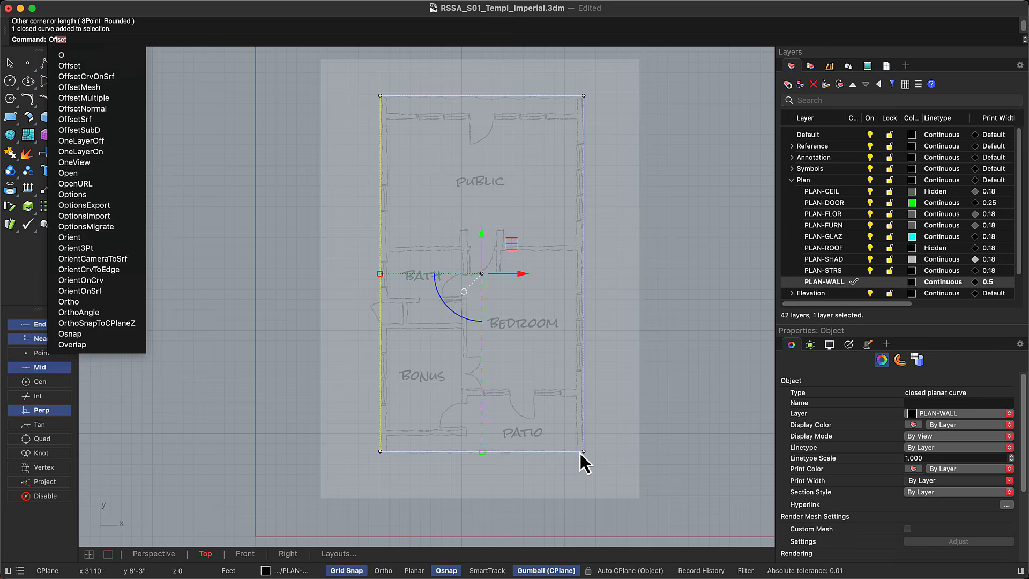
key("Return")
type("d")
key("Return")
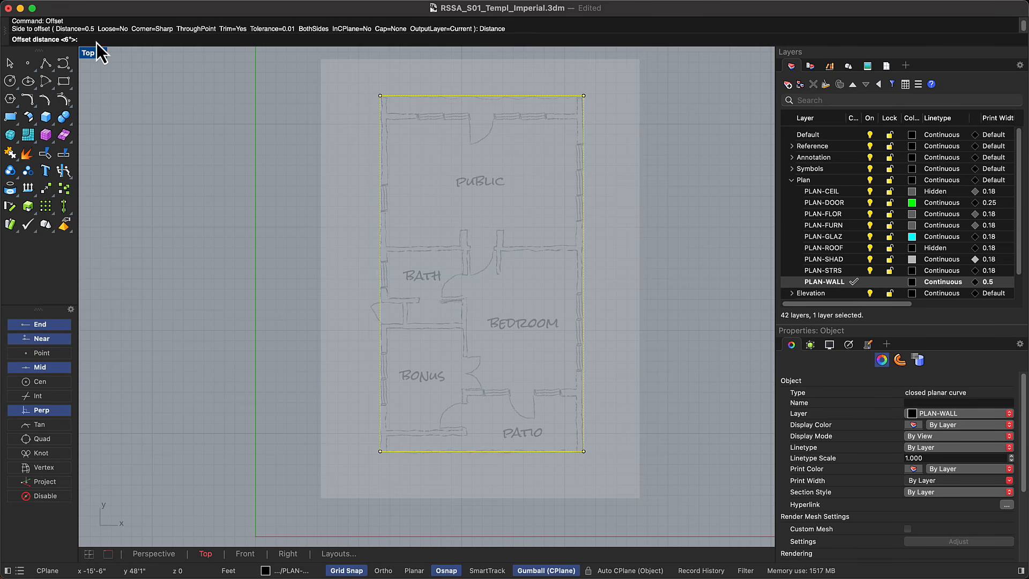
type("8in")
key("Return")
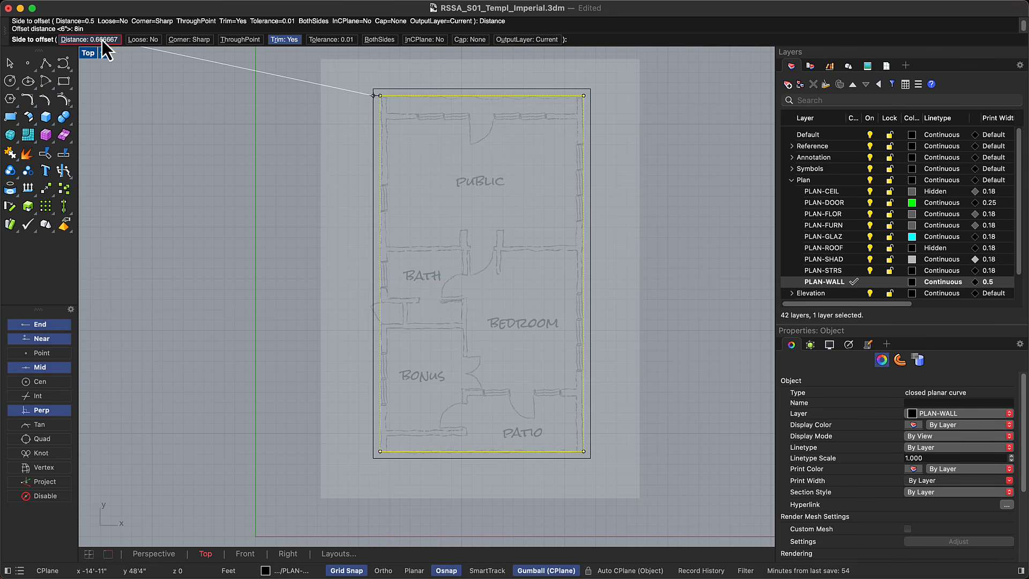
left_click(416, 140)
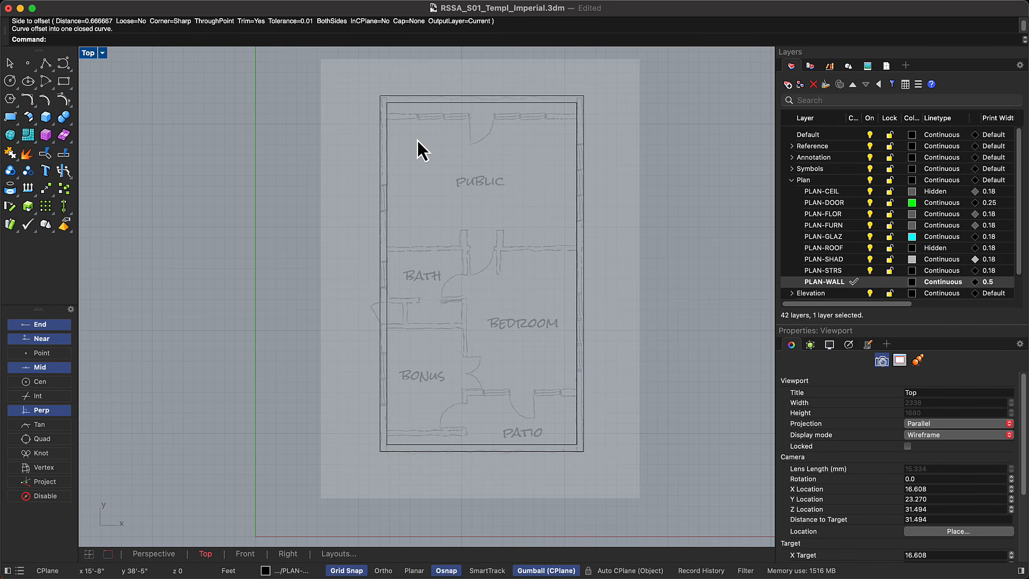
Draw a horizontal line between the inner side walls along the lower face of the wall beneath the Public room.
type("Line")
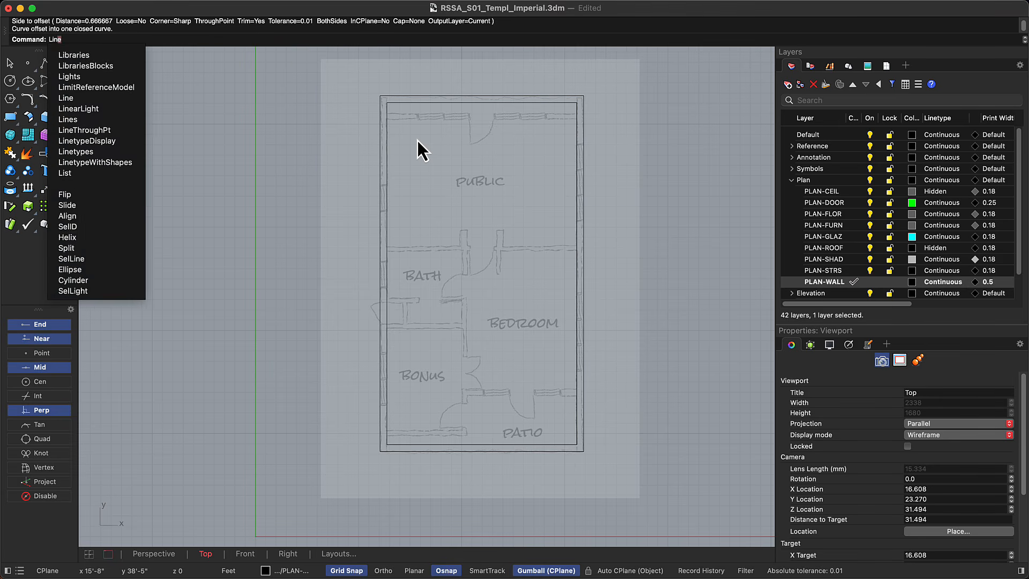
key("Return")
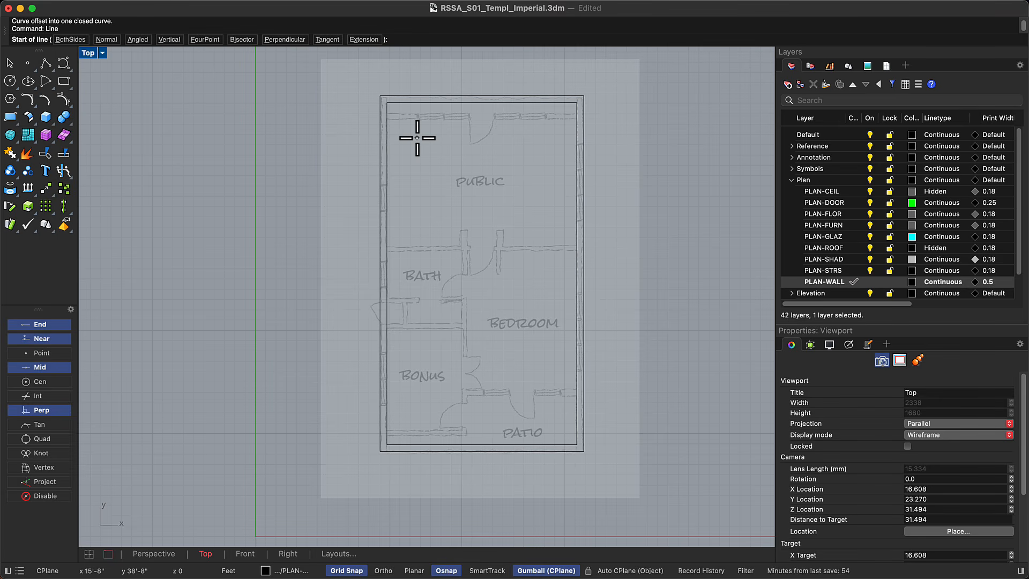
left_click(387, 250)
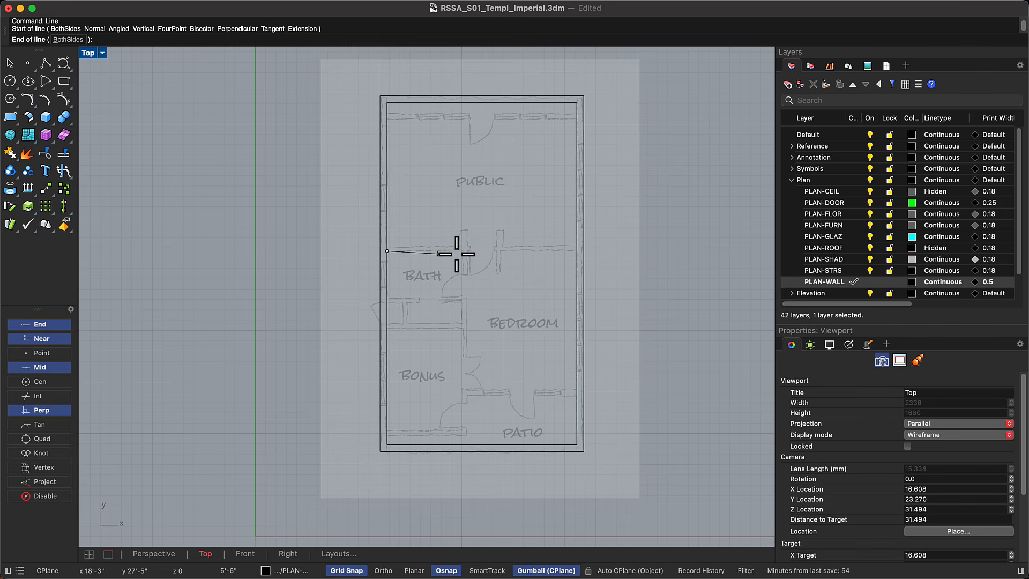
left_click(577, 251)
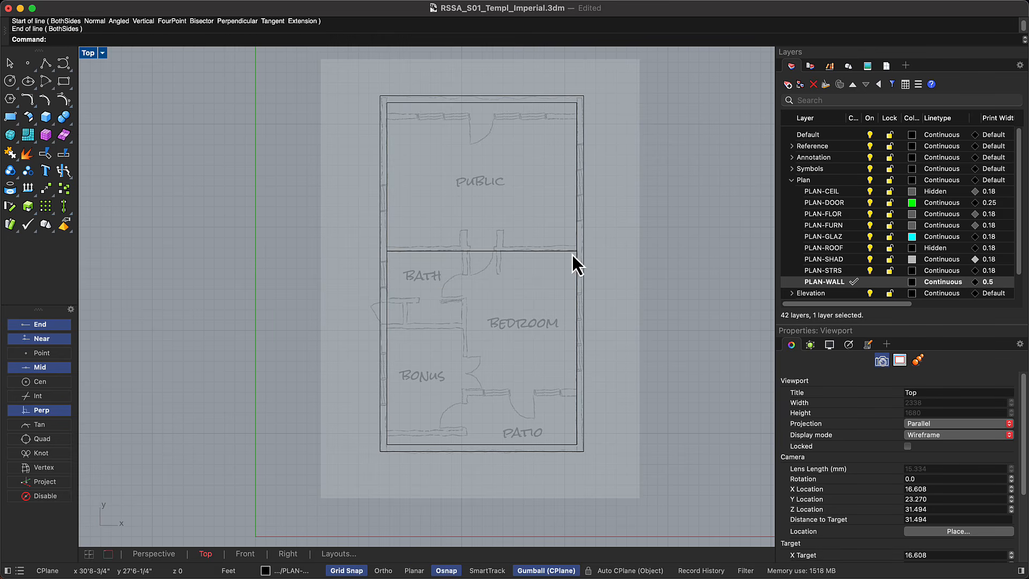
Offset the horizontal wall line beneath the Public room 6 in upward.
left_click(572, 255)
type("O")
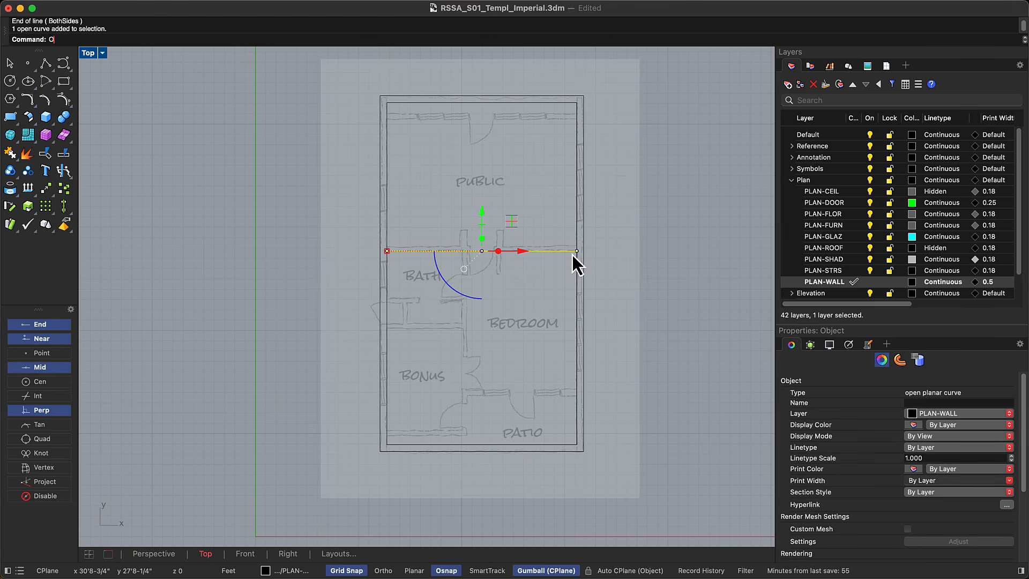
type("ffset")
key("Return")
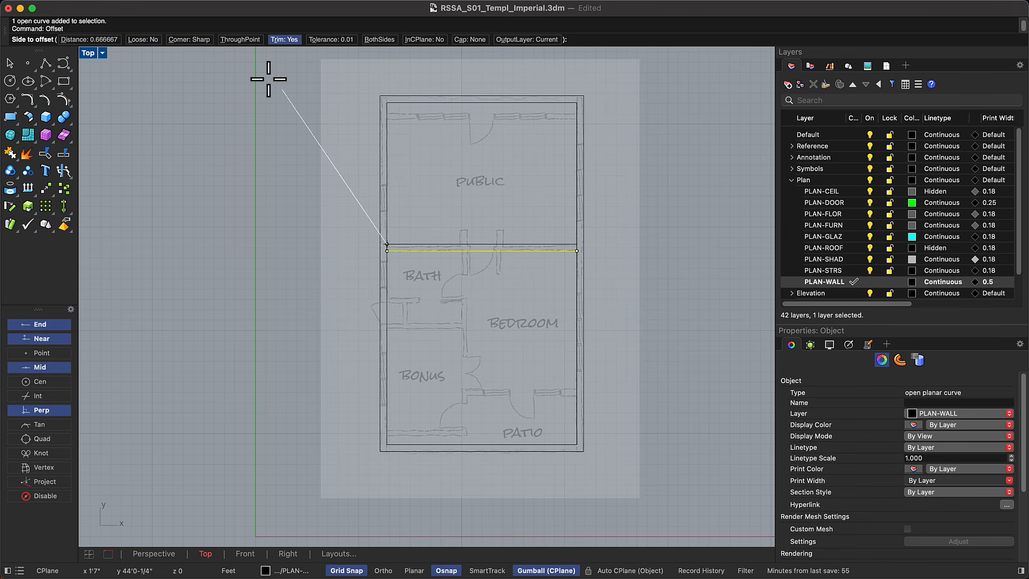
left_click(89, 40)
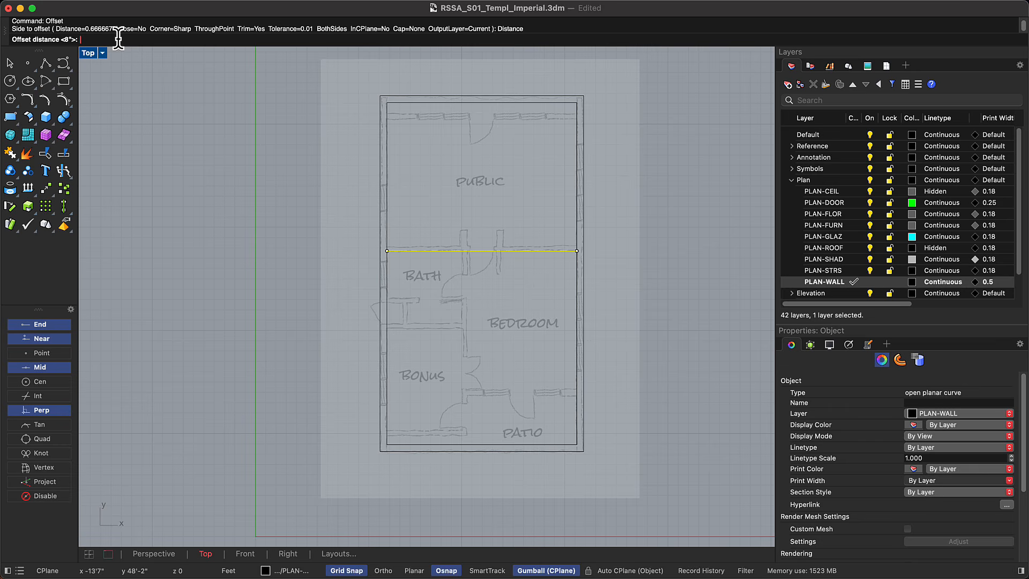
type("6in")
key("Return")
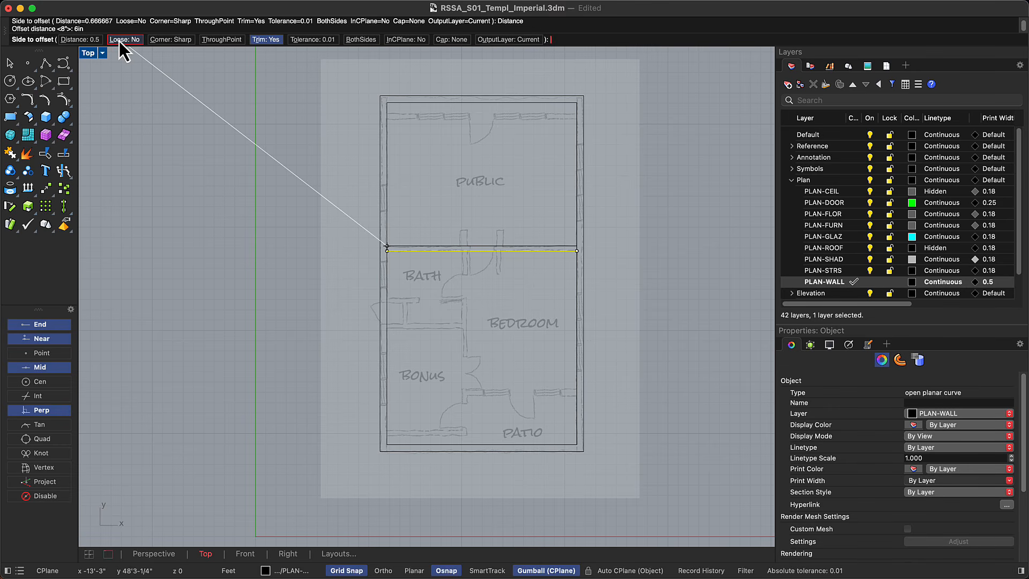
left_click(418, 199)
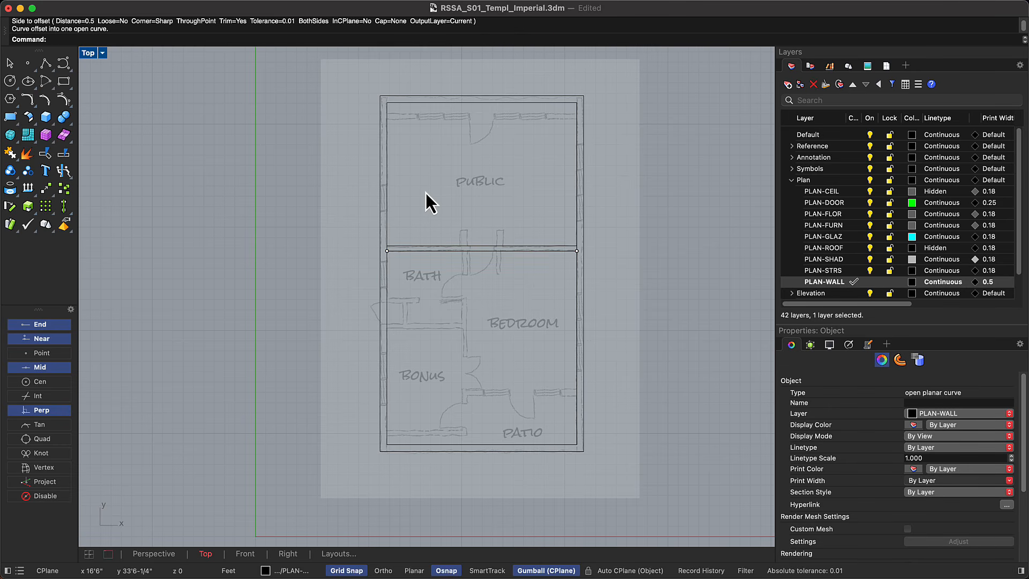
key("Escape")
Draw horizontal wall lines between the inner side walls along the Public room's upper wall and the Bonus room's lower wall.
type("line")
key("Return")
left_click(387, 119)
left_click(577, 119)
key("Return")
left_click(387, 435)
left_click(577, 435)
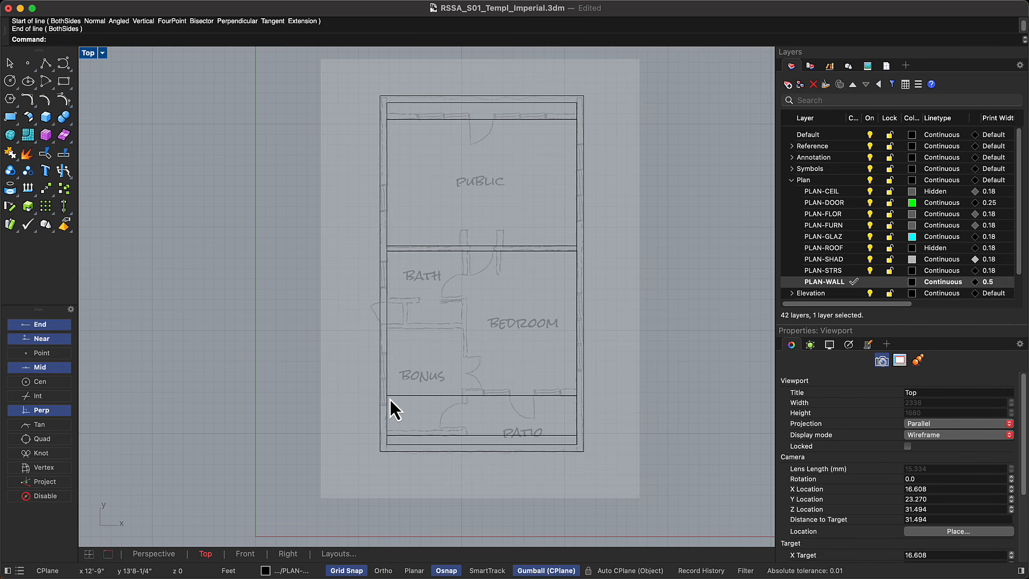
Draw the wall lines above the Bonus room and below the Bath, plus the vertical line separating them from the Bedroom.
key("Return")
left_click(387, 328)
left_click(577, 329)
key("Return")
left_click(466, 435)
left_click(467, 251)
key("Return")
left_click(387, 302)
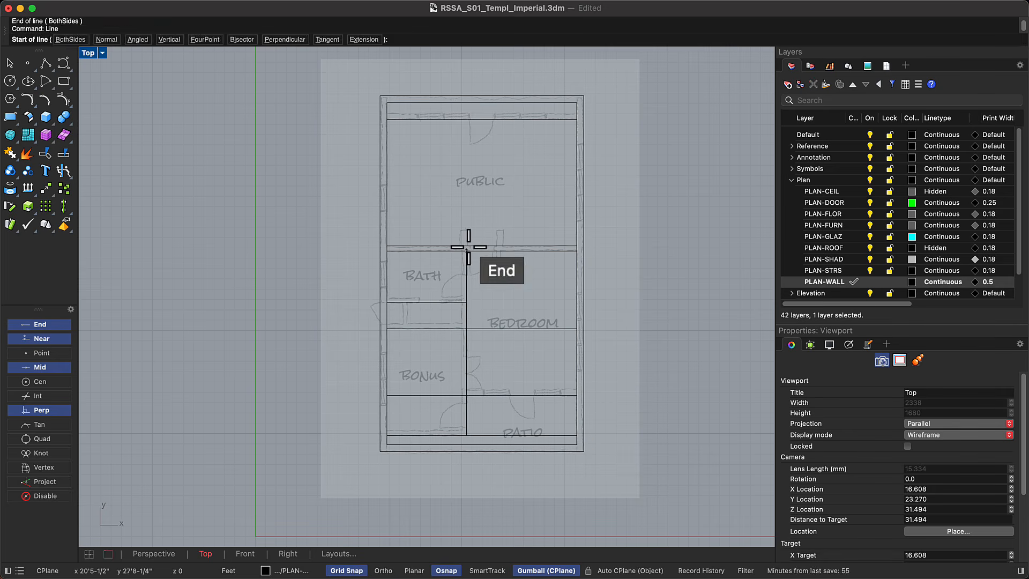
Draw a vertical line up through the Public room and copy both vertical wall lines to the opposite side of the Bedroom entry.
left_click(466, 250)
left_click(467, 119)
left_click(466, 290)
left_click(466, 232, "shift")
type("copy")
key("Return")
left_click(466, 251)
left_click(496, 251)
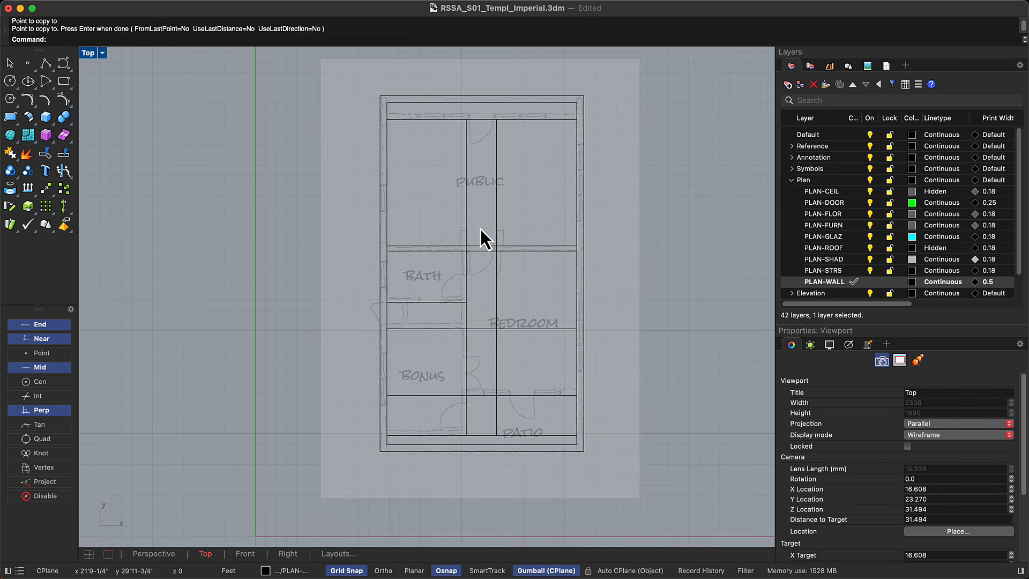
Finish the horizontal line at the Bedroom entry walls' lower ends and offset the Bath and Bonus vertical wall line 6 in toward the Bath.
left_click(577, 273)
left_click(467, 327)
type("offset")
key("Return")
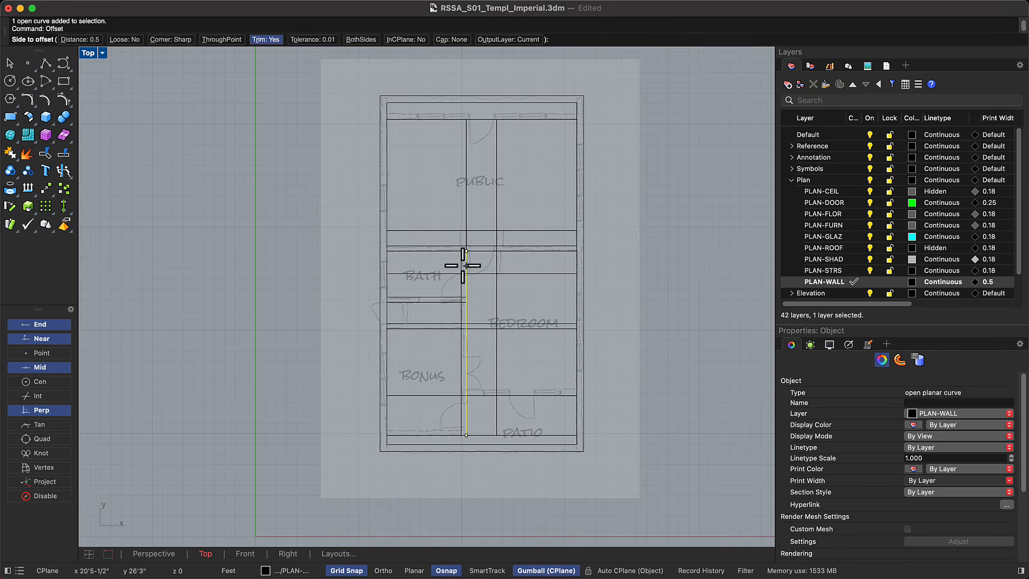
left_click(464, 265)
Draw the short vertical partition between the two walls below the Bath and offset it 6 in to its left.
type("line")
left_click(408, 302)
left_click(409, 323)
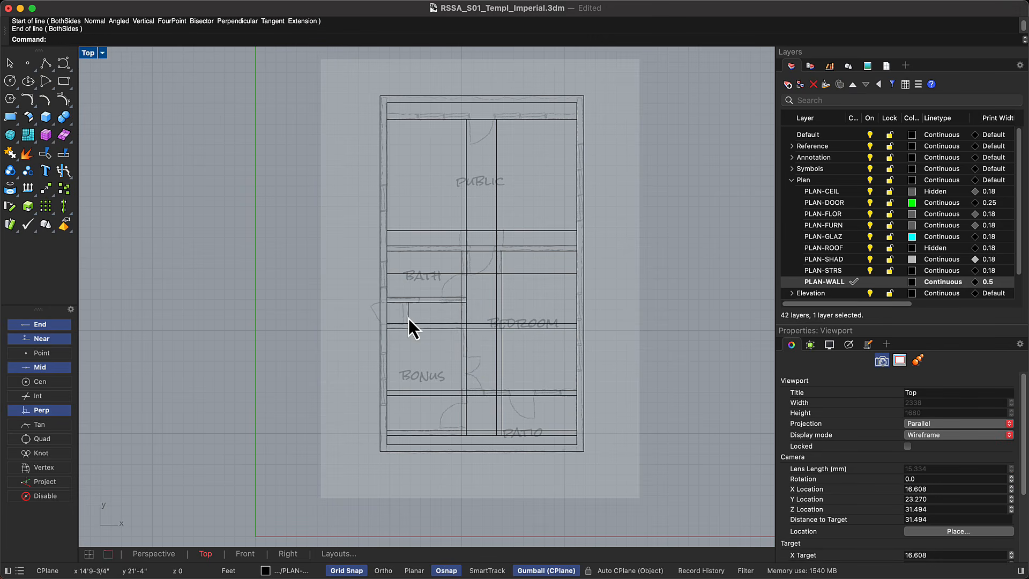
left_click(408, 316)
left_click(399, 314)
Offset the left vertical line through the Public room 8 in to its left.
left_click(466, 237)
type("offset")
key("Return")
left_click(79, 40)
type("8\"")
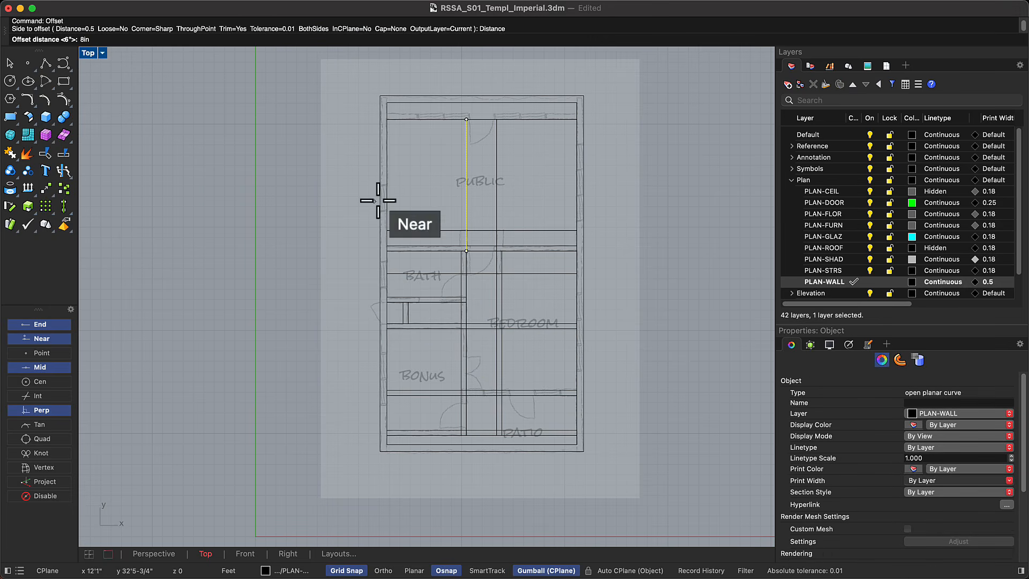
key("Return")
left_click(386, 197)
Draw short vertical lines from the inner to the outer wall rectangle at both upper inner corners.
left_click(457, 109)
type("extend")
key("Return")
type("lin")
key("Return")
left_click(387, 103)
left_click(387, 96)
key("Return")
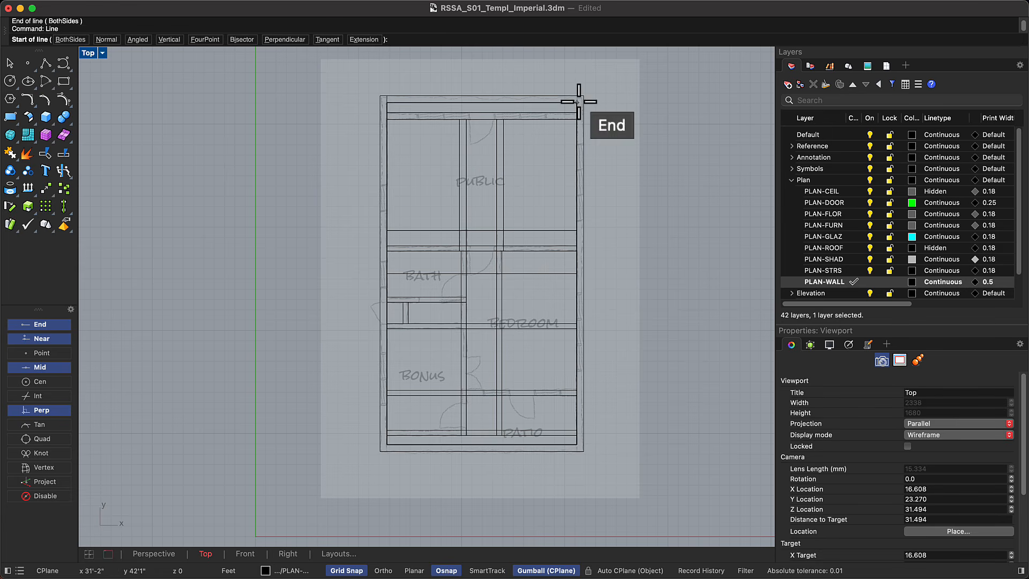
left_click(577, 103)
left_click(577, 96)
Use all the wall curves as cutting objects and trim the construction lines crossing the Bedroom.
type("trim")
key("Return")
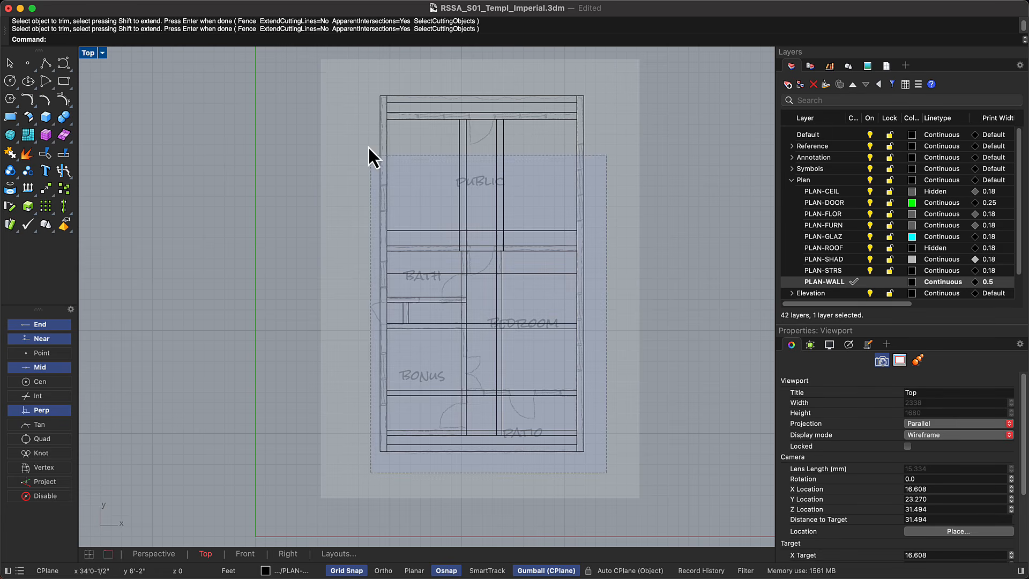
left_click_drag(356, 96, 354, 87)
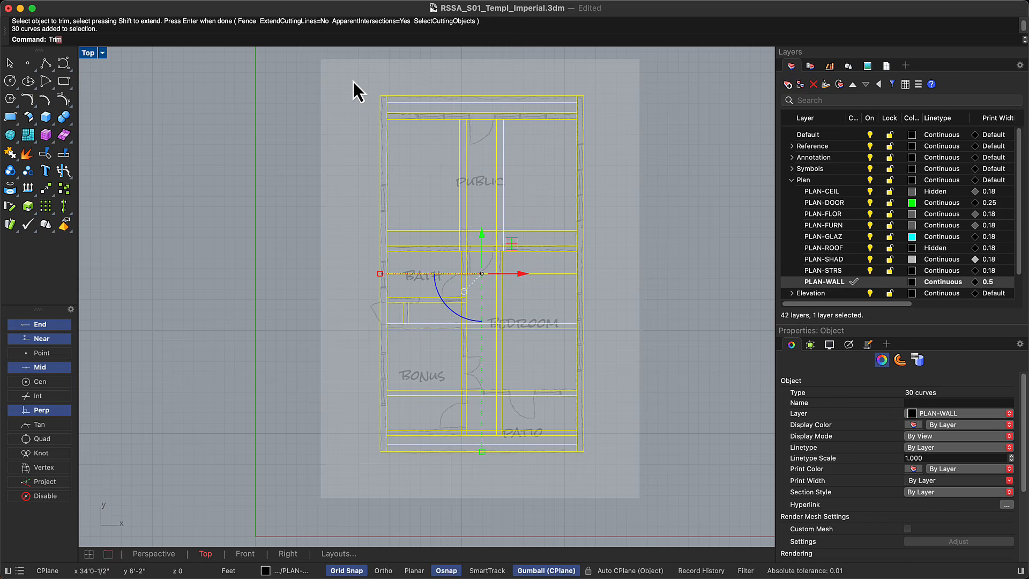
type("Trim")
key("Return")
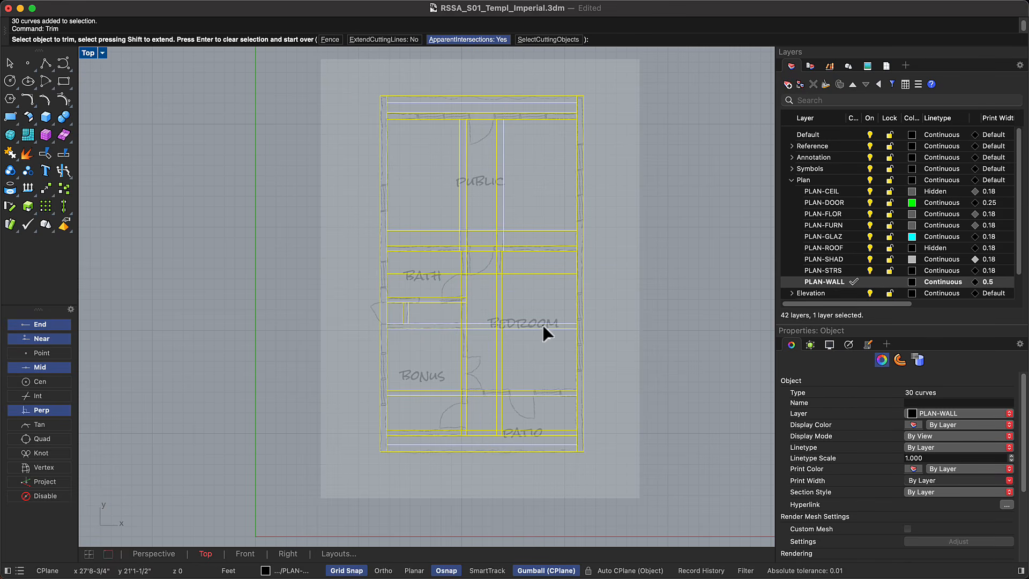
left_click_drag(547, 355, 492, 305)
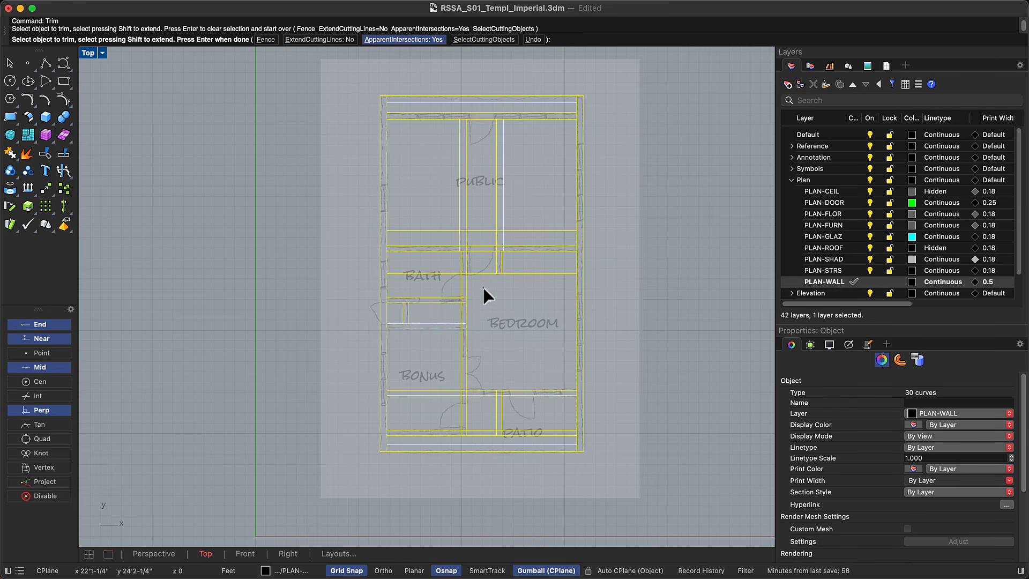
left_click(477, 272)
left_click_drag(528, 267, 528, 266)
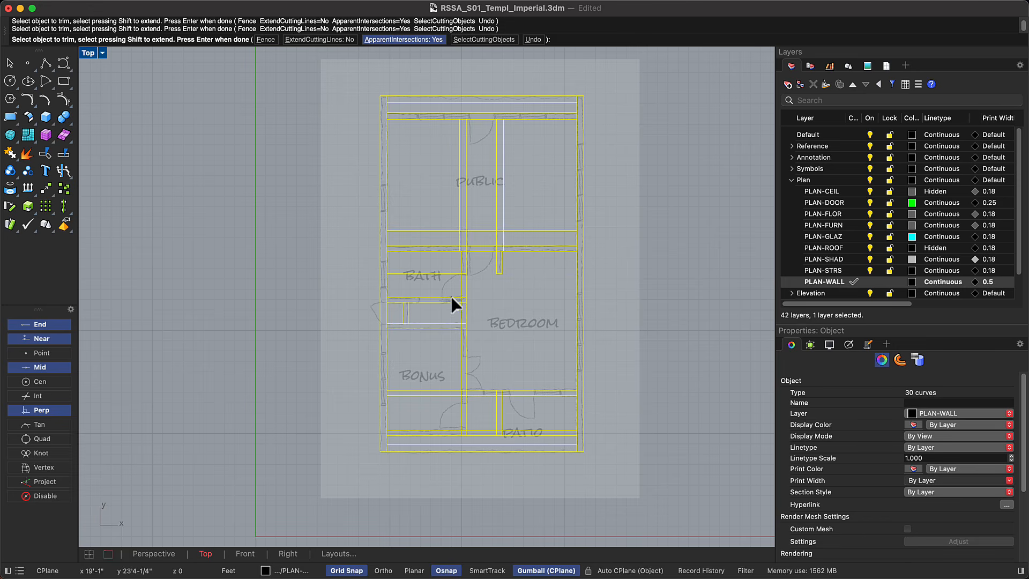
Trim the excess lines through the Bath and Public room and beyond the plan's upper and lower walls.
left_click(427, 274)
left_click_drag(528, 207, 432, 175)
left_click(439, 232)
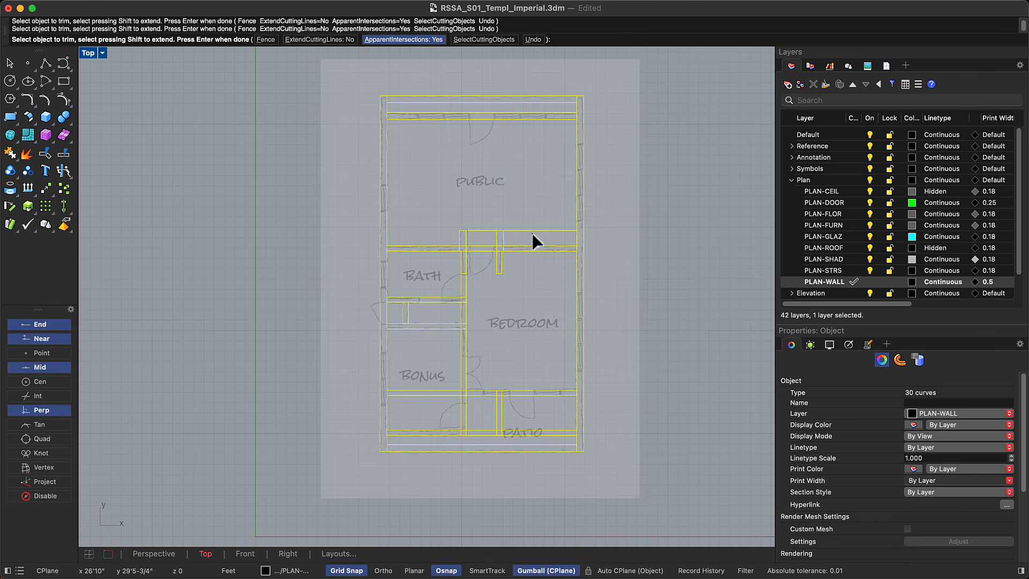
left_click(459, 97)
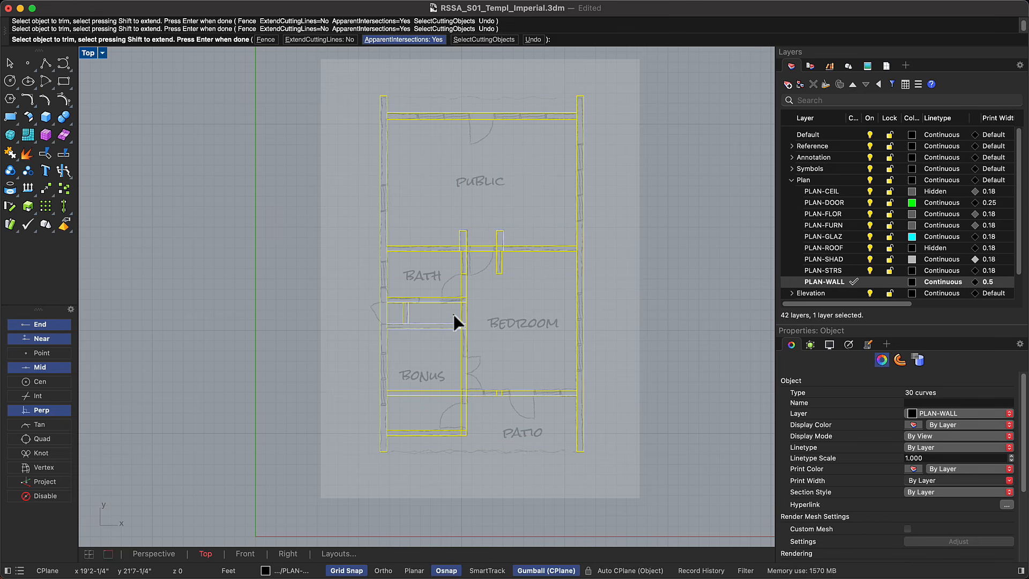
Trim the overlapping lines where the Public room's upper wall meets the two exterior side walls.
scroll(390, 116, "up", 12)
left_click(382, 127)
scroll(383, 128, "down", 12)
scroll(581, 119, "up", 7)
left_click(593, 129)
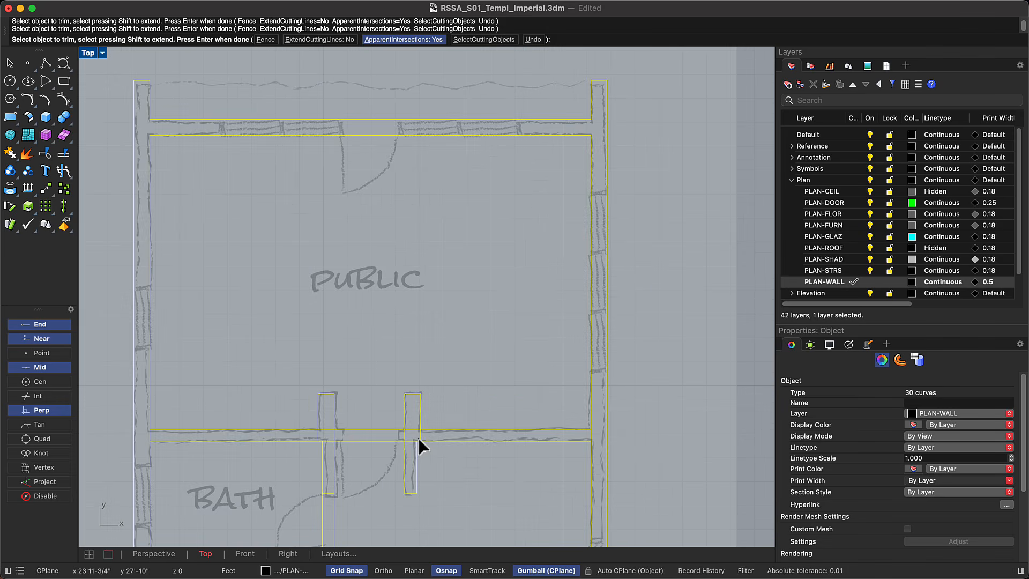
Trim the overlapping lines where the two short wall stubs cross the wall below the Public room.
left_click(418, 438)
scroll(418, 438, "down", 6)
scroll(358, 444, "up", 4)
scroll(359, 445, "up", 8)
left_click(387, 402)
left_click(400, 413)
left_click(401, 392)
Trim the overlapping lines at the wall junctions around the Bath, the closet and the Bonus room.
scroll(401, 391, "down", 12)
right_click_drag(313, 456, 391, 273)
scroll(390, 272, "up", 10)
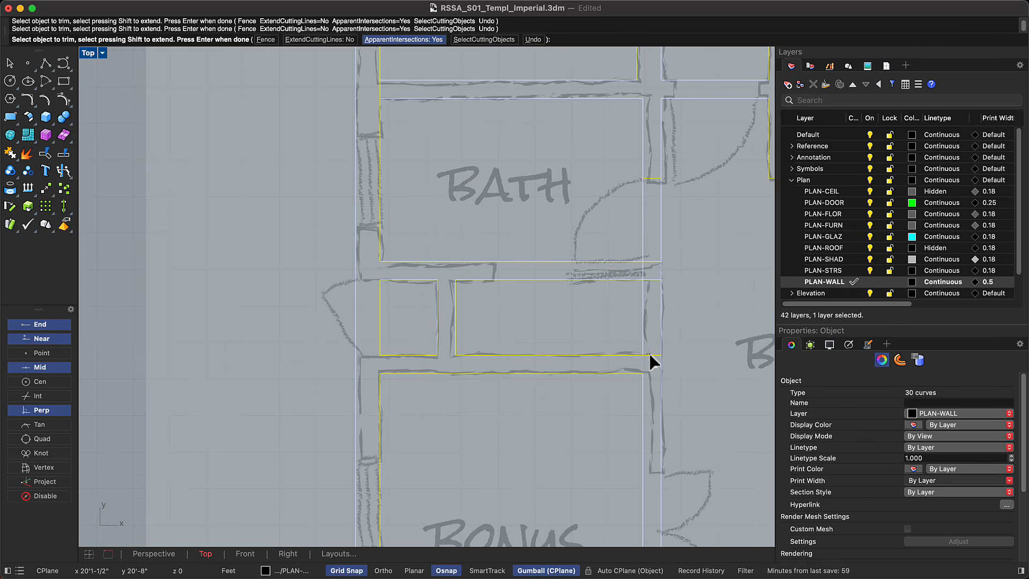
scroll(519, 260, "down", 2)
right_click_drag(412, 541, 388, 326)
left_click(597, 320)
left_click(603, 313)
left_click(610, 320)
scroll(627, 326, "down", 10)
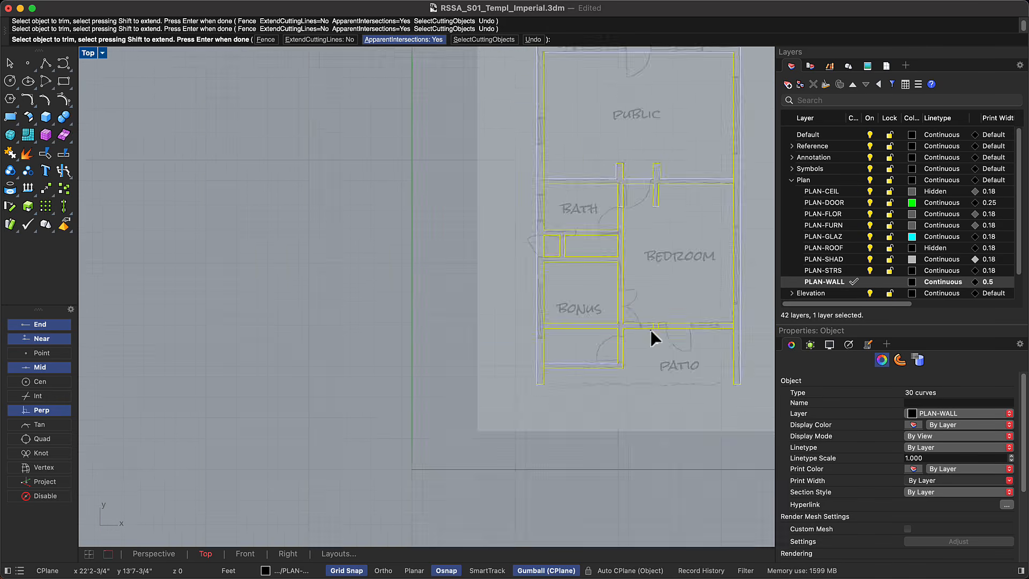
Trim the remaining overlap where the Bedroom and Patio wall meets the exterior side wall, and finish trimming.
scroll(726, 326, "up", 8)
left_click(745, 326)
scroll(357, 443, "down", 9)
scroll(394, 306, "up", 8)
key("Return")
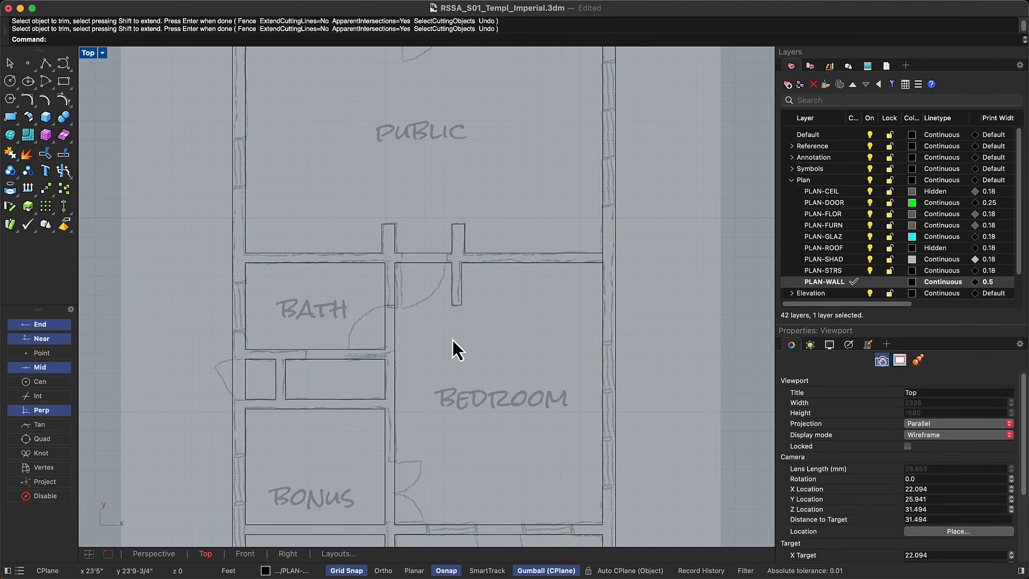
type("l")
key("Escape")
Copy the single swing door symbol from the Doors + Window library to the Bonus room's doorway beside the Patio.
scroll(518, 303, "down", 4)
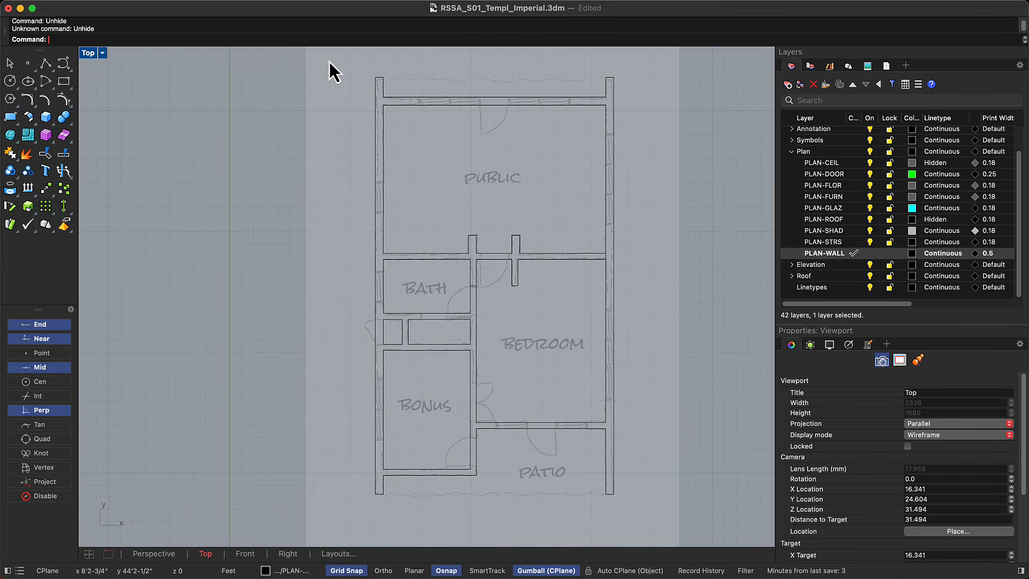
scroll(588, 215, "down", 10)
scroll(132, 329, "up", 12)
left_click(253, 294)
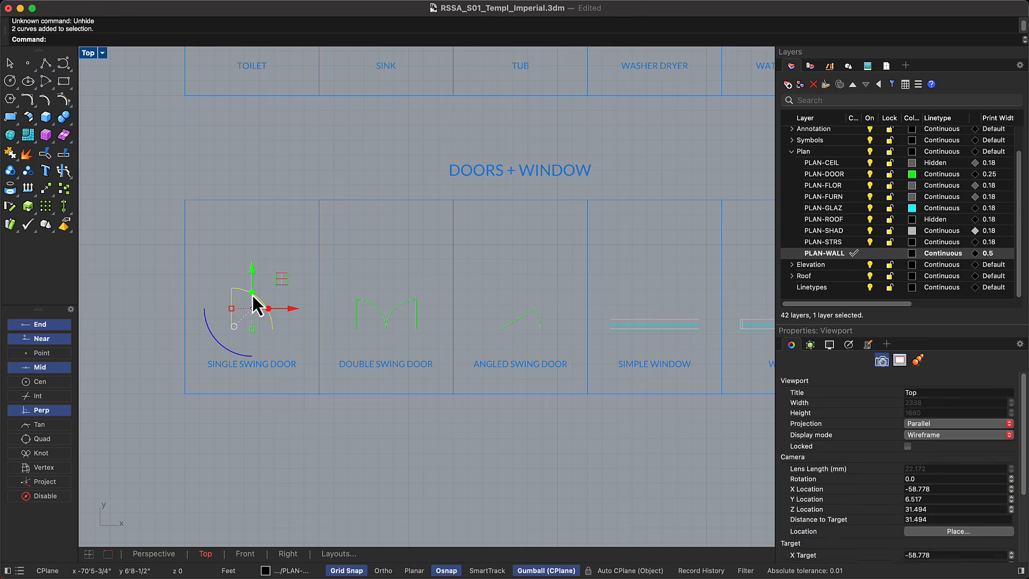
type("copy")
key("Return")
left_click(253, 294)
scroll(185, 310, "down", 5)
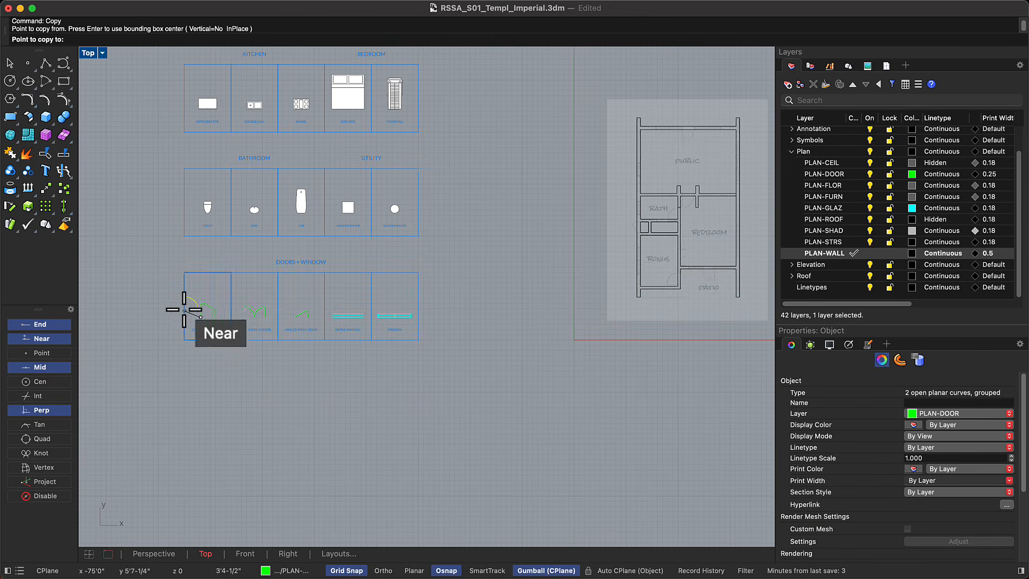
scroll(666, 271, "up", 8)
left_click(512, 356)
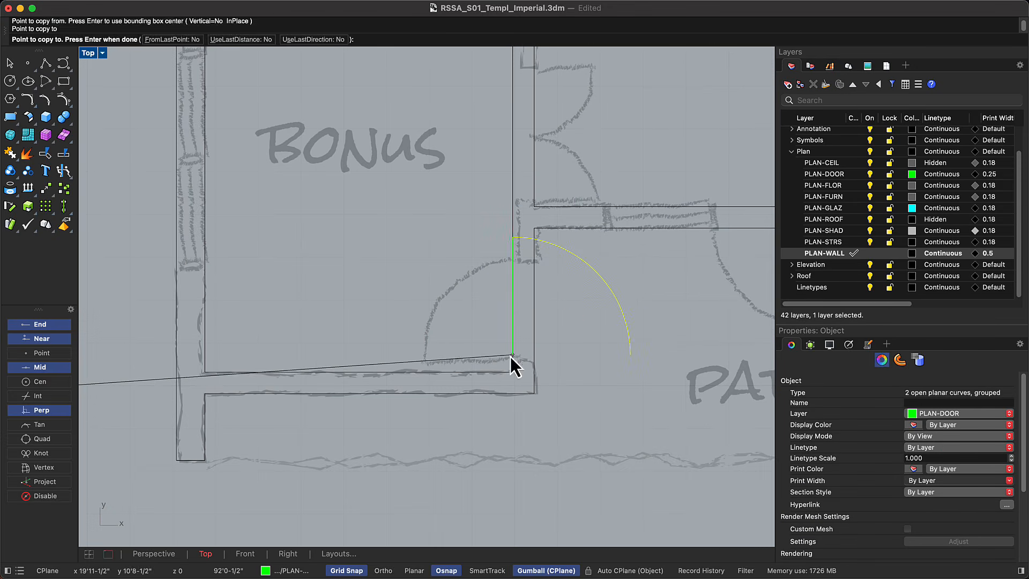
key("Return")
Rotate the copied door to swing into the Bonus room and move its hinge point onto the wall's inner face.
type("move")
key("Return")
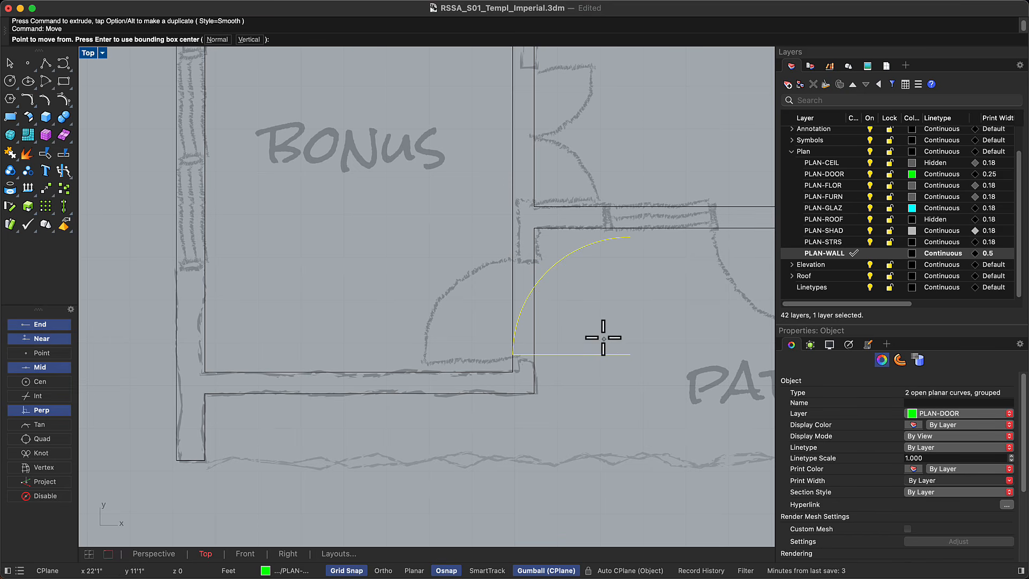
left_click(630, 355)
left_click(513, 360)
Scale the Bonus room door from its hinge point to match the door swing in the sketch.
type("scale")
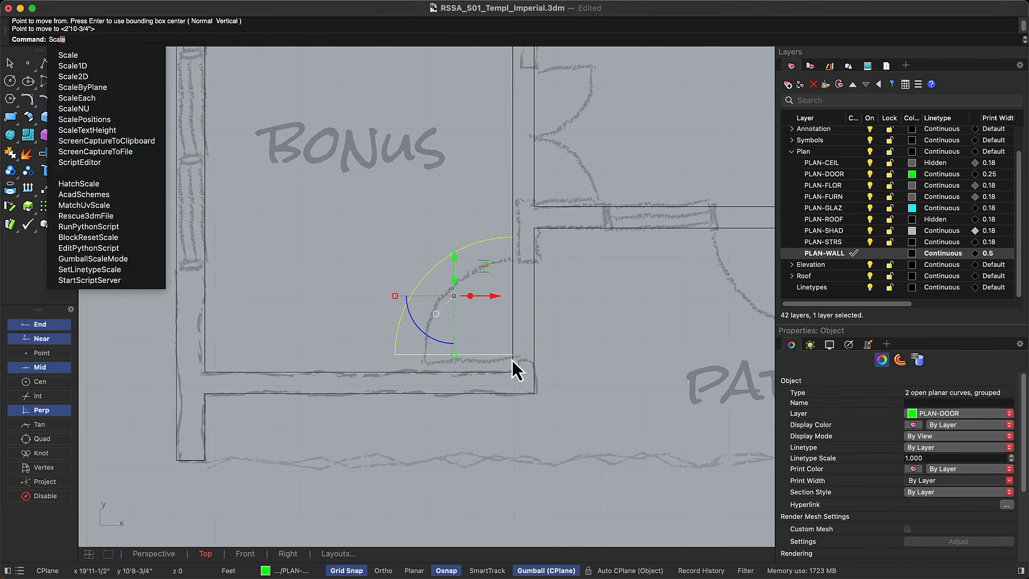
key("Return")
left_click(513, 354)
left_click(513, 237)
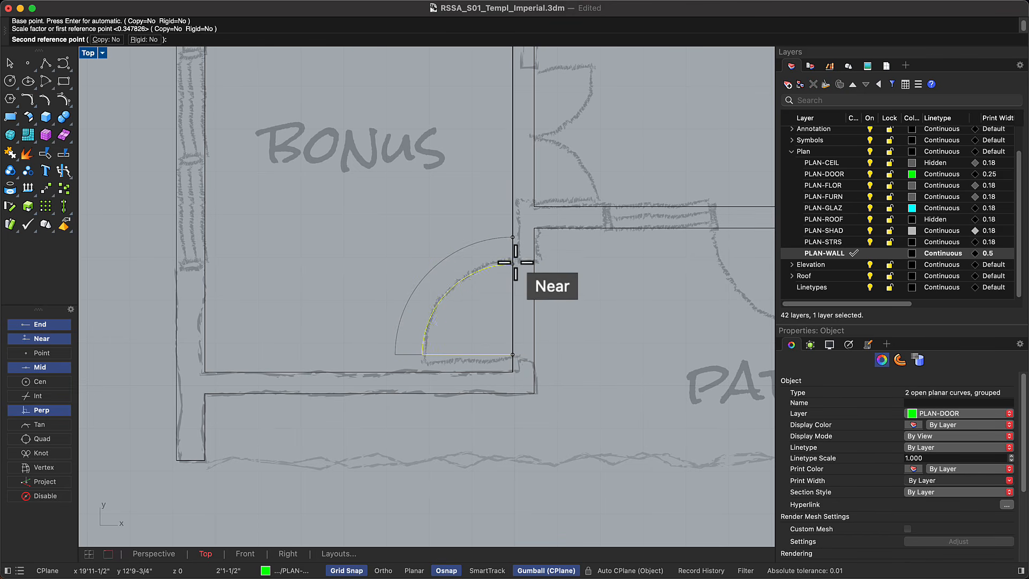
left_click(513, 263)
left_click(613, 310)
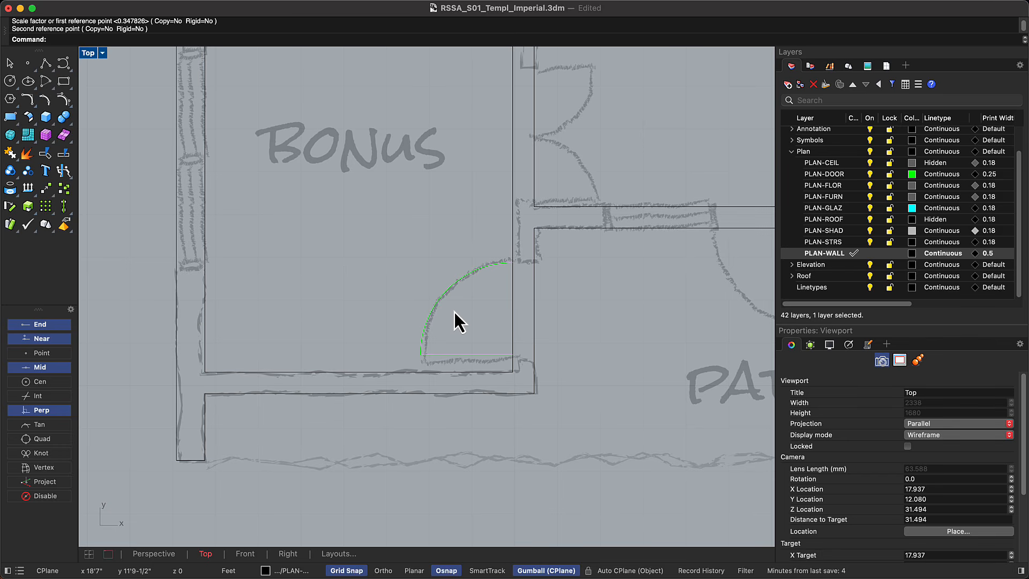
Draw two short jamb lines across the wall at both ends of the Bonus room door opening.
type("line")
key("Return")
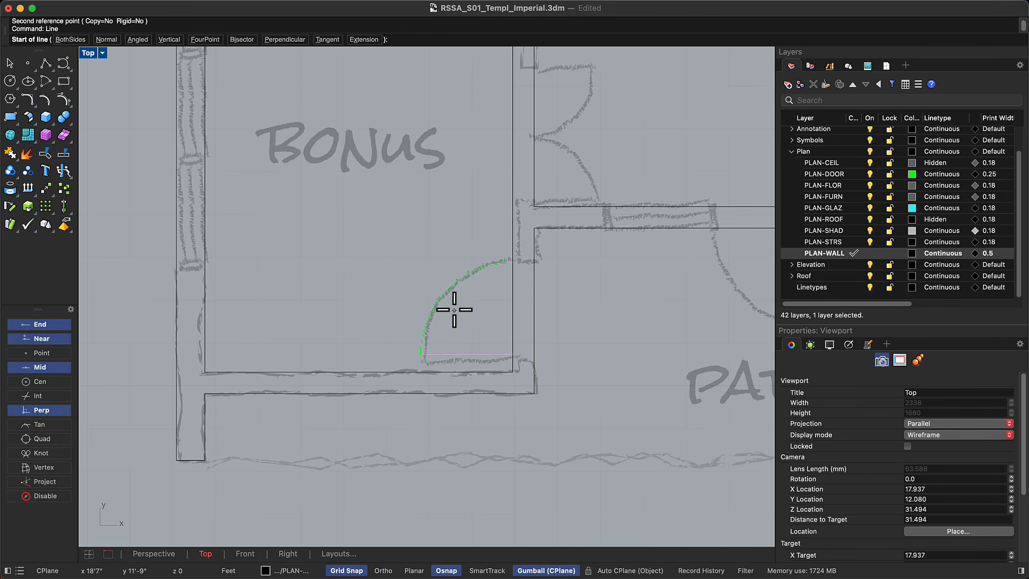
left_click(512, 355)
left_click(534, 355)
key("Return")
left_click(513, 262)
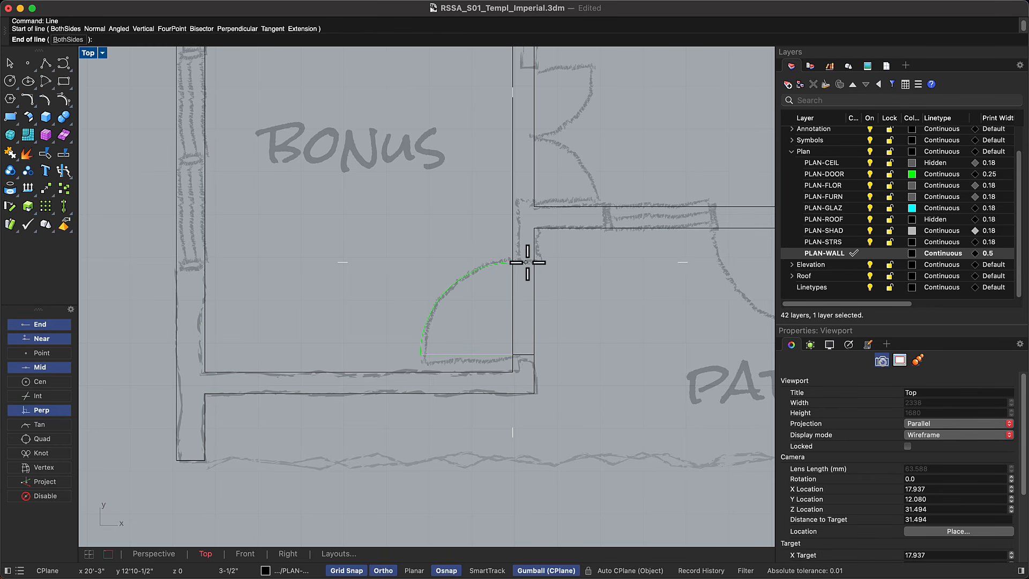
left_click(534, 262)
Trim the wall lines between the two jamb lines to open the Bonus room doorway.
left_click(529, 263)
left_click(526, 356, "shift")
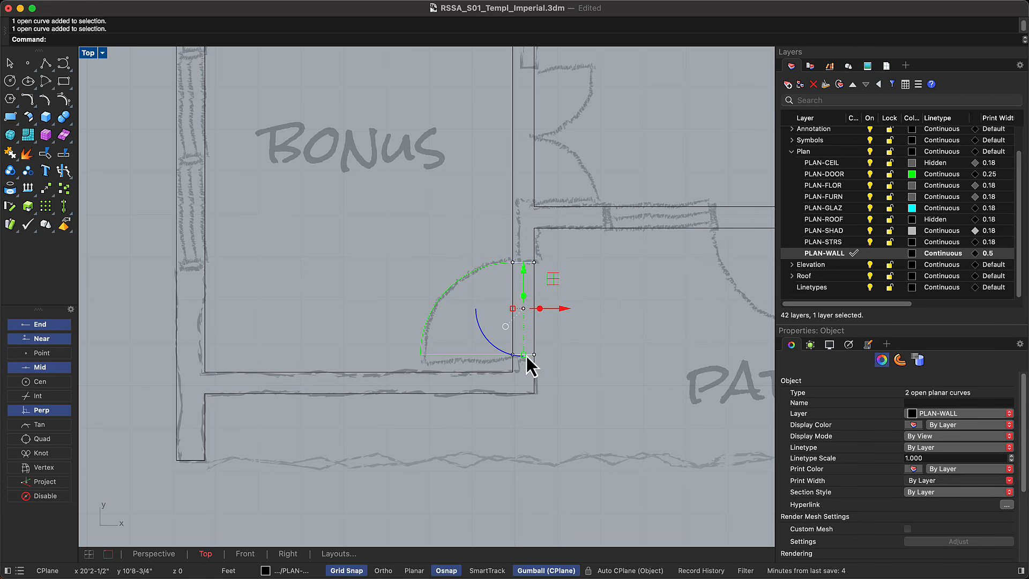
key("Return")
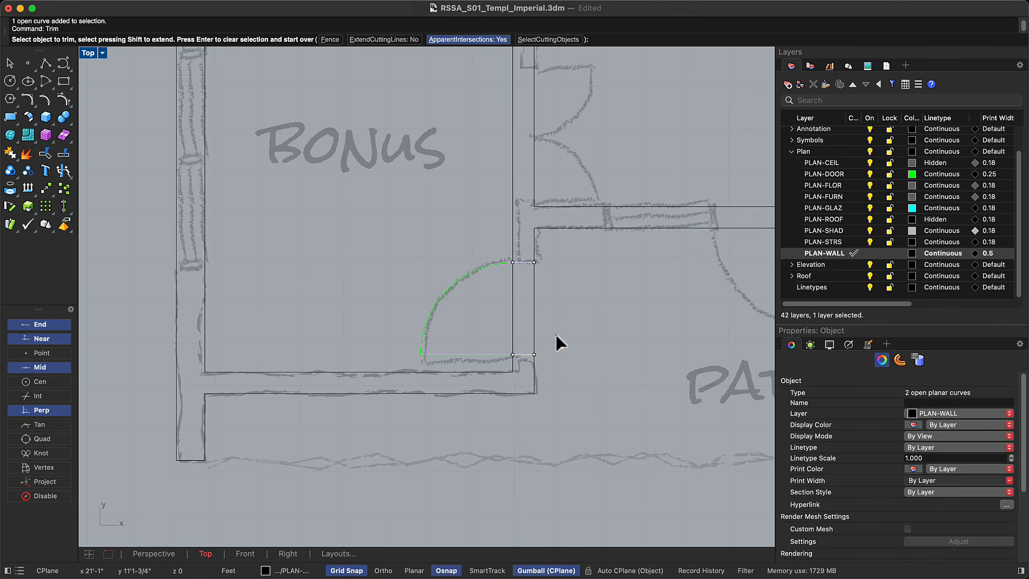
left_click_drag(556, 334, 498, 316)
key("Return")
scroll(340, 336, "down", 8)
scroll(519, 298, "up", 4)
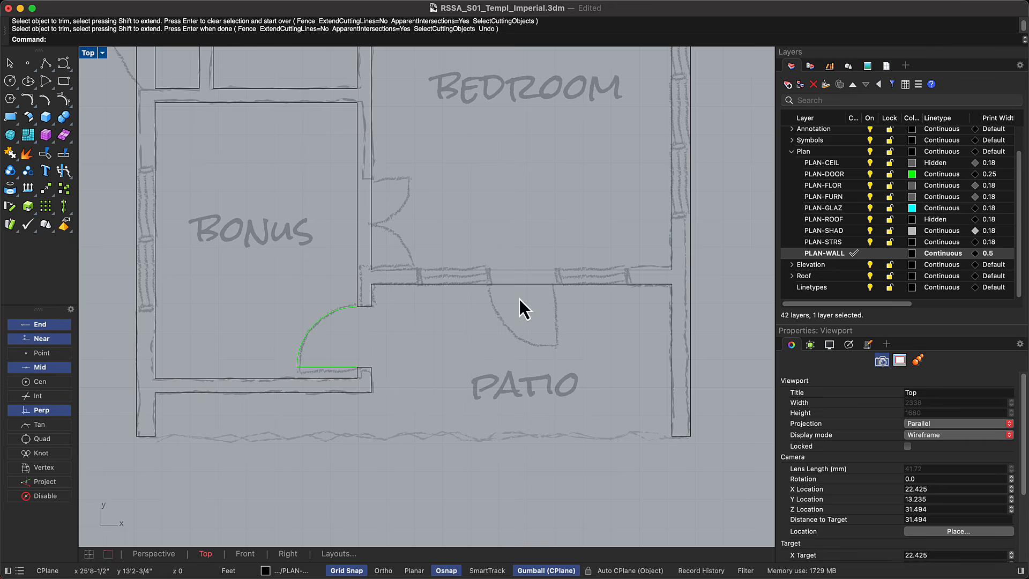
Copy the Bonus room door to the Bedroom and Patio wall, turned to match the sketched Patio door.
left_click_drag(326, 367, 472, 368, "alt")
left_click_drag(441, 370, 501, 372)
left_click(504, 307)
left_click(555, 284)
Copy the Patio door up to the Bedroom entry and move its hinge corner onto the wall below the Public room.
scroll(571, 317, "down", 6)
left_click_drag(562, 317, 521, 155, "alt")
scroll(517, 107, "up", 8)
key("Delete")
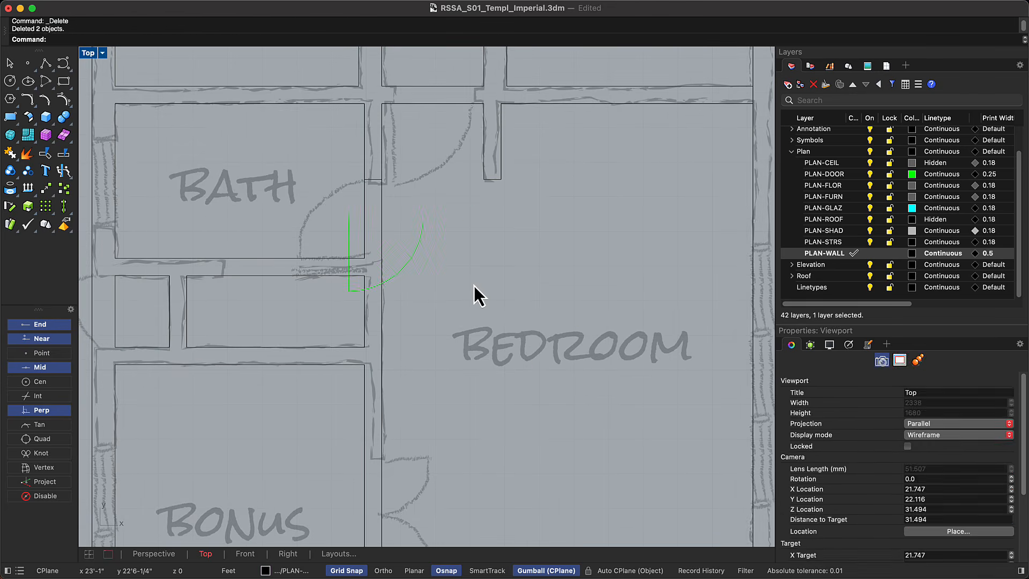
left_click(412, 258)
type("move")
key("Return")
left_click(349, 214)
left_click(391, 104)
Copy a single swing door to the Bath opening and snap its hinge point to the Bath's lower inner corner.
left_click_drag(454, 153, 339, 235, "alt")
scroll(431, 327, "down", 4)
left_click(453, 324)
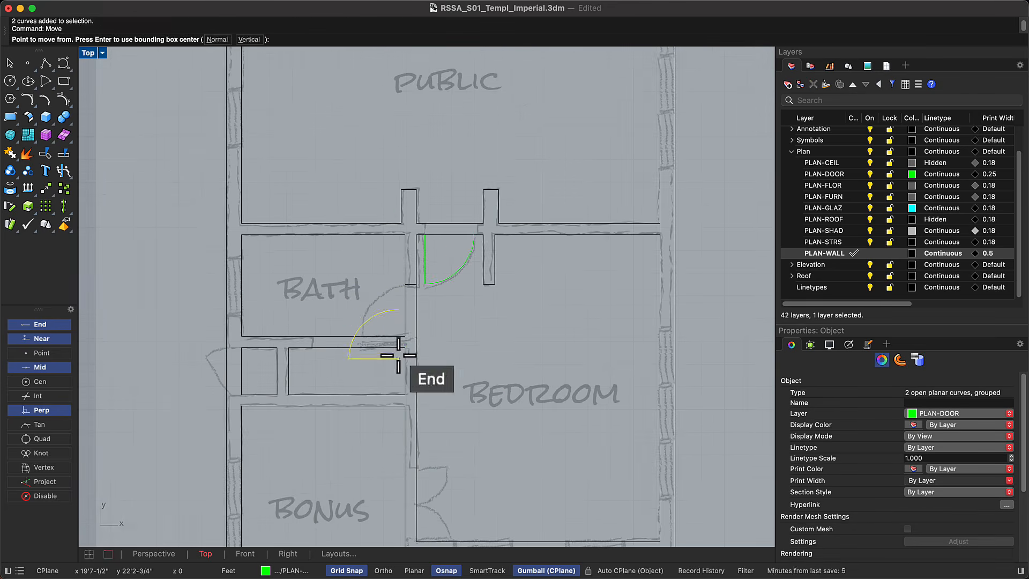
left_click(398, 358)
left_click(405, 336)
Copy the Bedroom entry door to the sketched entrance in the Public room's upper wall.
scroll(459, 335, "down", 8)
left_click(465, 301)
type("copy")
key("Return")
left_click(416, 151)
Place a copy of the double swing door at the Bonus room opening, facing the Bedroom and scaled to the sketch.
left_click_drag(266, 407, 322, 300)
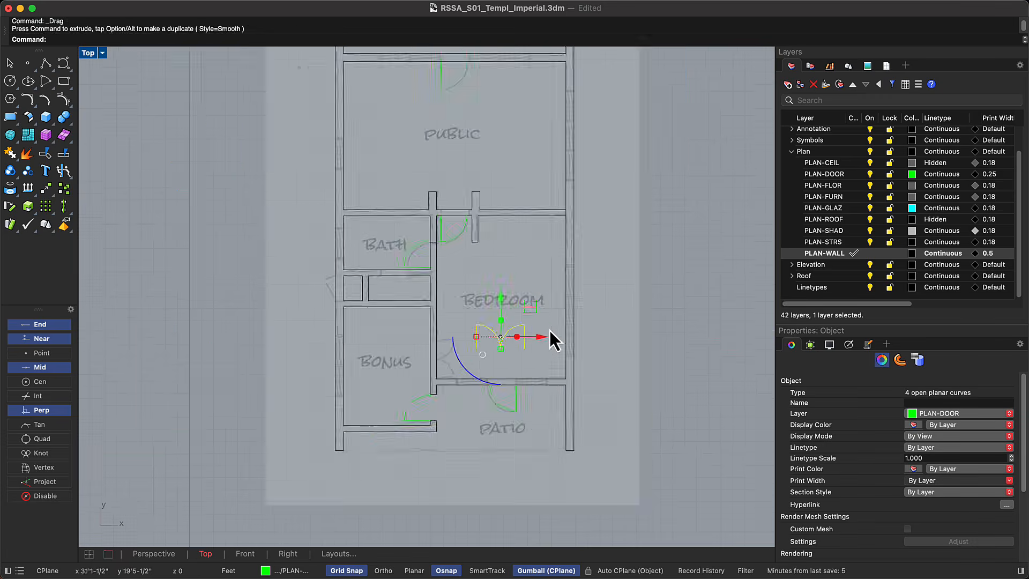
left_click_drag(467, 370, 467, 304)
scroll(469, 368, "up", 8)
left_click(569, 349)
left_click(381, 386)
scroll(375, 386, "up", 9)
left_click(416, 384)
Copy the angled swing door to the closet's exterior opening below the Bath and scale it to the sketch.
scroll(462, 298, "down", 14)
left_click(291, 340)
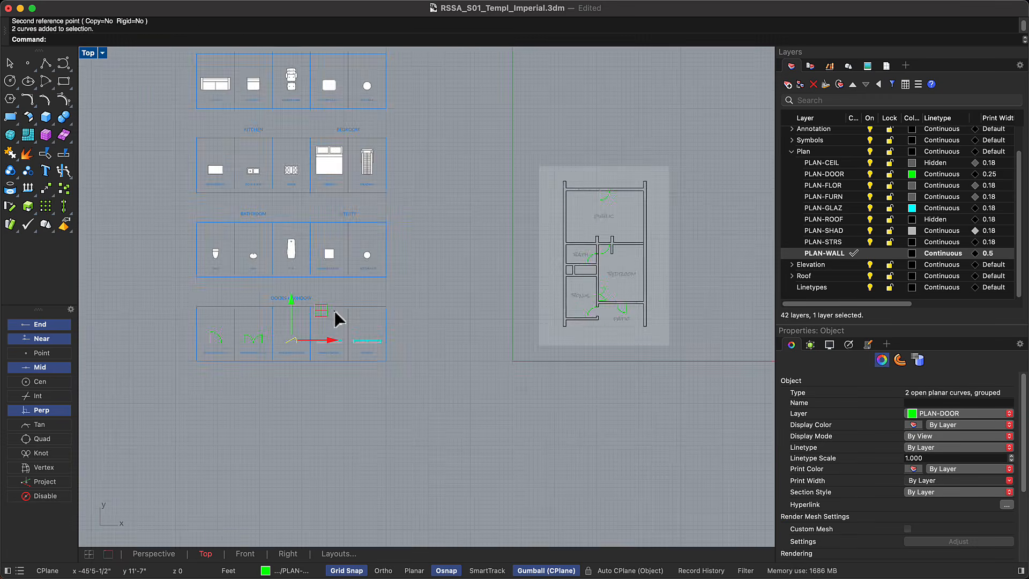
left_click_drag(291, 340, 559, 271, "alt")
scroll(569, 271, "up", 14)
left_click_drag(359, 344, 415, 294)
left_click(443, 338)
left_click(413, 195)
scroll(379, 263, "down", 10)
Draw jamb lines across the walls at the closet's angled door and the other door openings.
type("line")
key("Return")
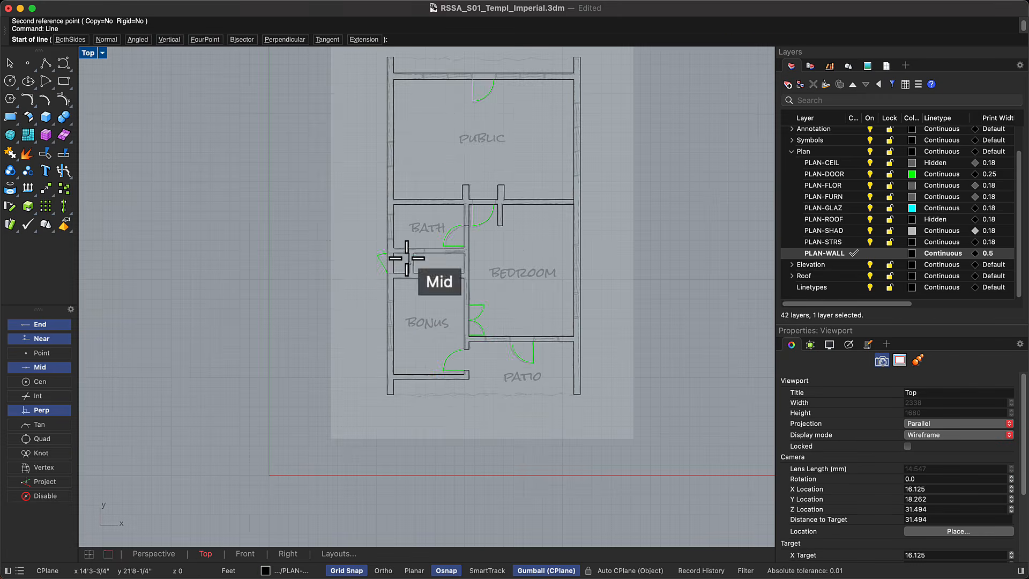
scroll(400, 258, "up", 14)
left_click(360, 225)
left_click(361, 359)
scroll(351, 328, "up", 4)
left_click(368, 374)
left_click(303, 373)
left_click(252, 286)
type("Scale")
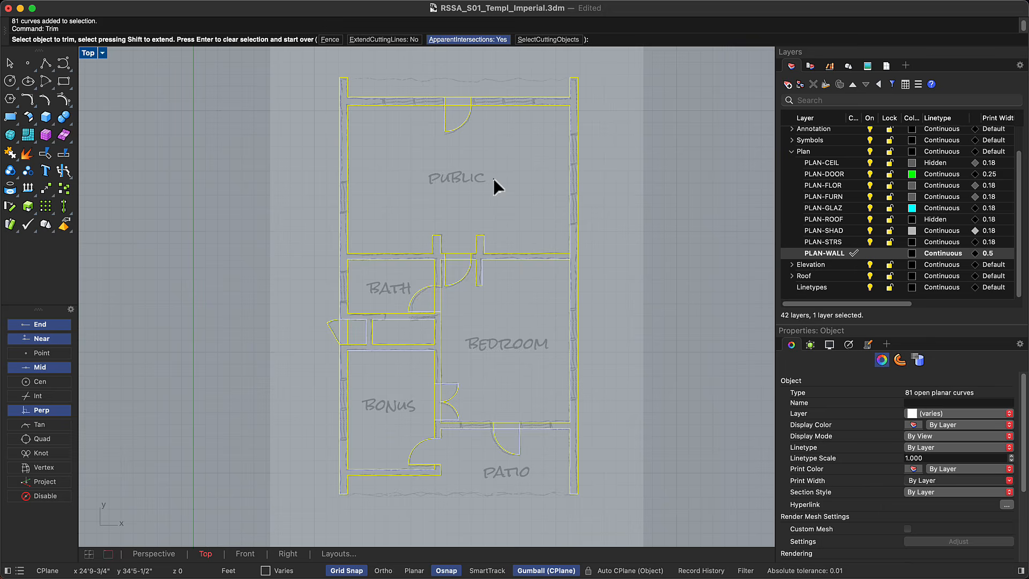
Trim the wall lines out of the door openings, including the opening in the wall below the Bath.
scroll(387, 284, "up", 5)
scroll(214, 388, "left", 3)
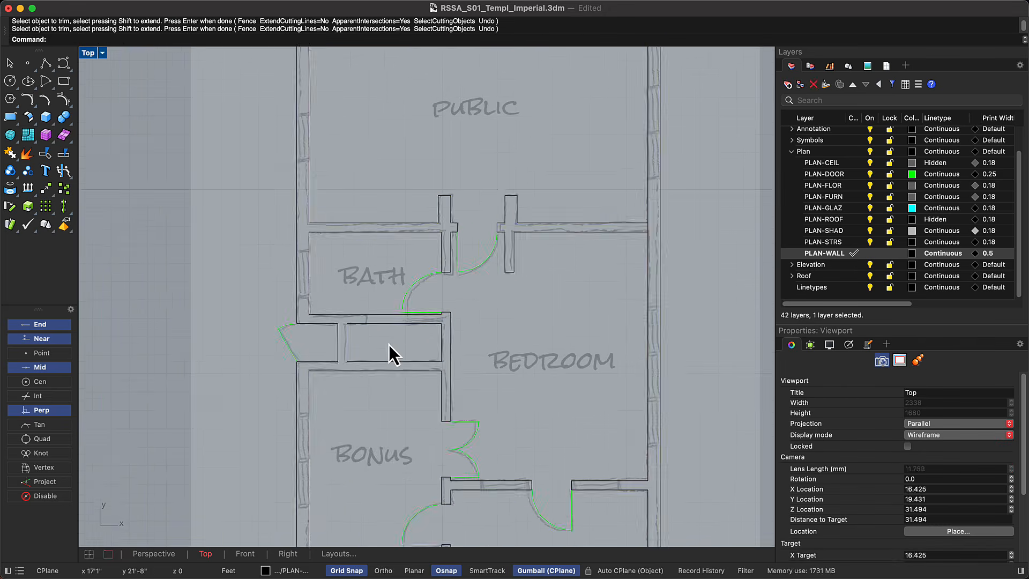
scroll(388, 345, "up", 5)
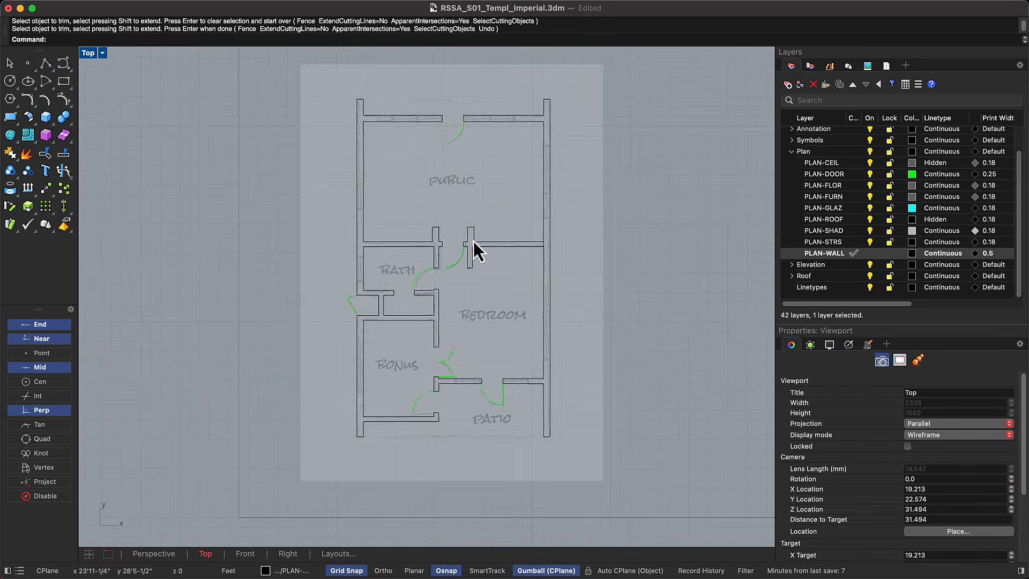
scroll(476, 248, "down", 6)
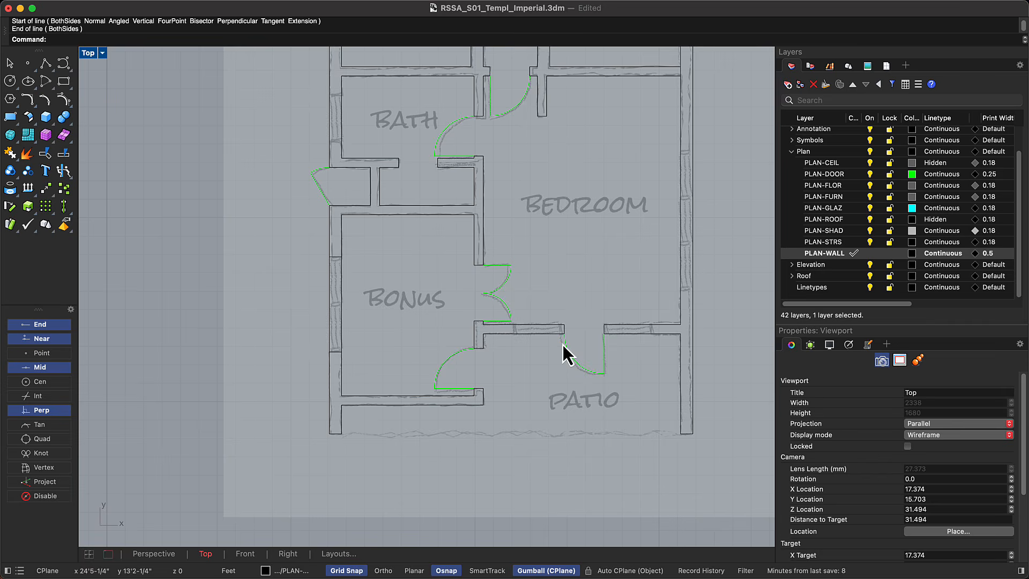
Draw glazing lines on PLAN-GLAZ across the window openings in the Public room's entry wall and the exterior walls of the Bath and Bonus rooms.
scroll(536, 356, "up", 3)
scroll(485, 361, "down", 2)
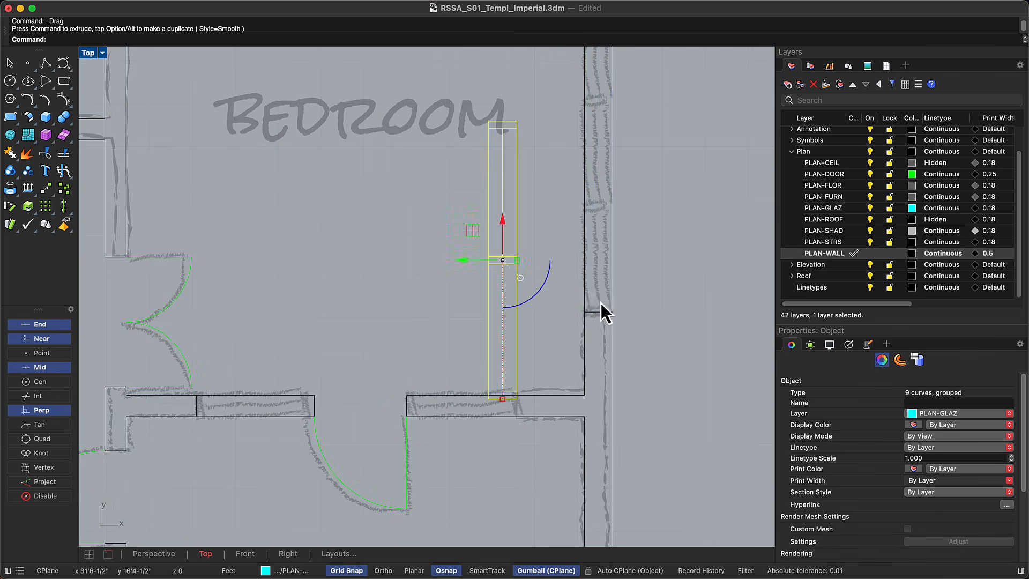
scroll(601, 303, "down", 3)
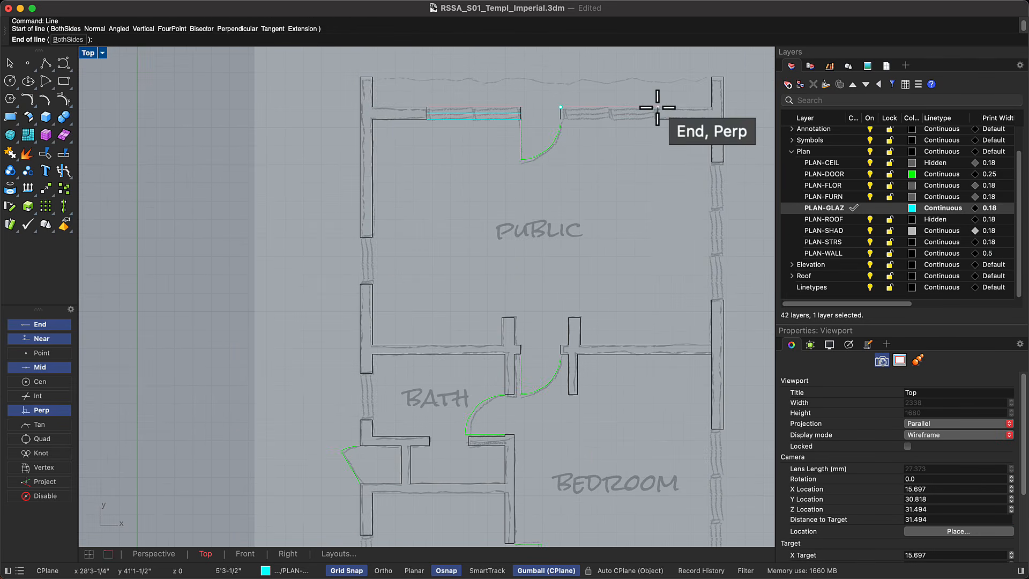
left_click(657, 108)
scroll(605, 134, "up", 5)
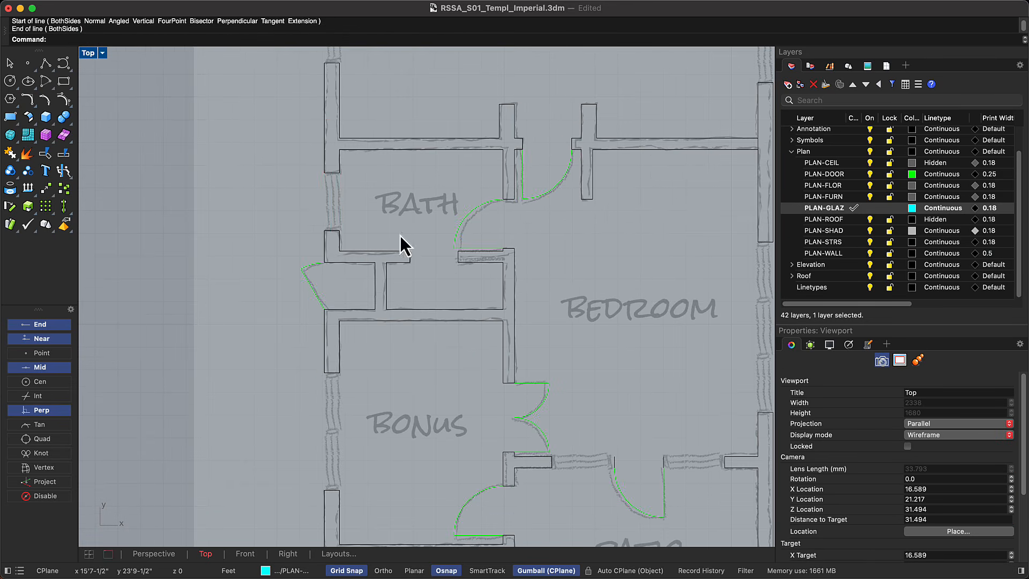
key("Return")
left_click(324, 173)
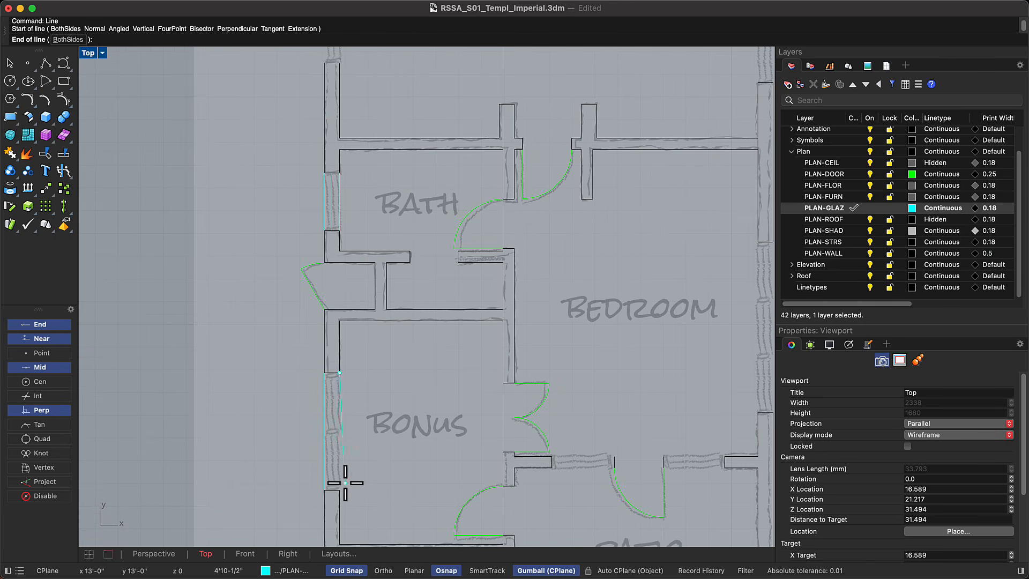
Trim the glazing lines out of the door opening between the Bedroom and the Patio.
left_click(488, 395)
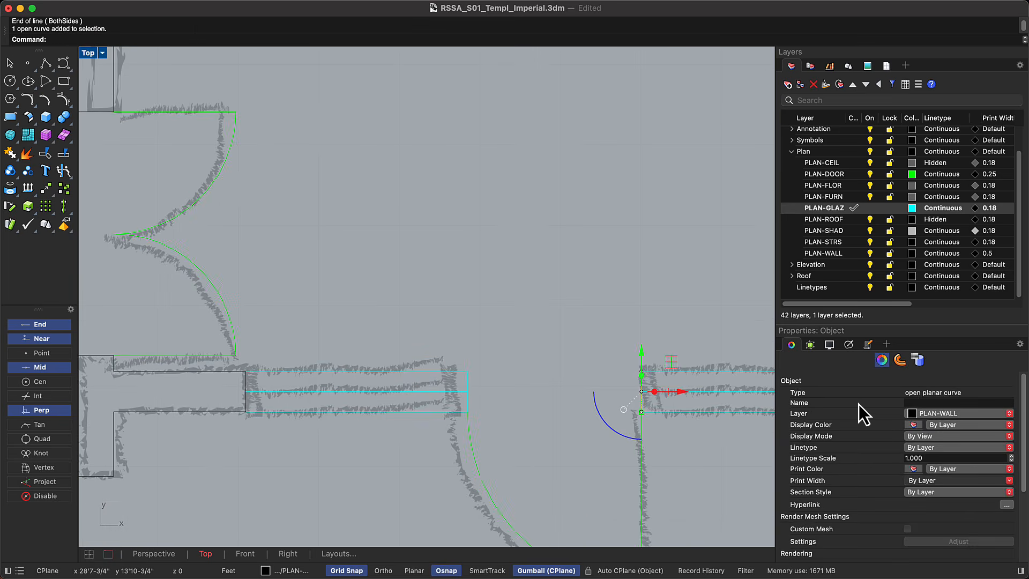
type("Linr")
key("Return")
type("Trim")
key("Return")
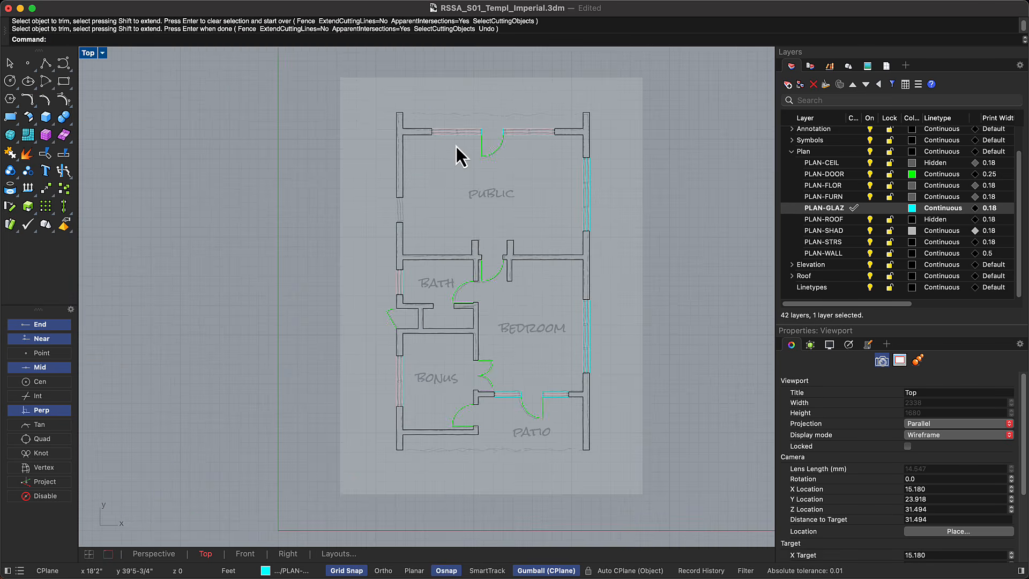
scroll(456, 146, "up", 2)
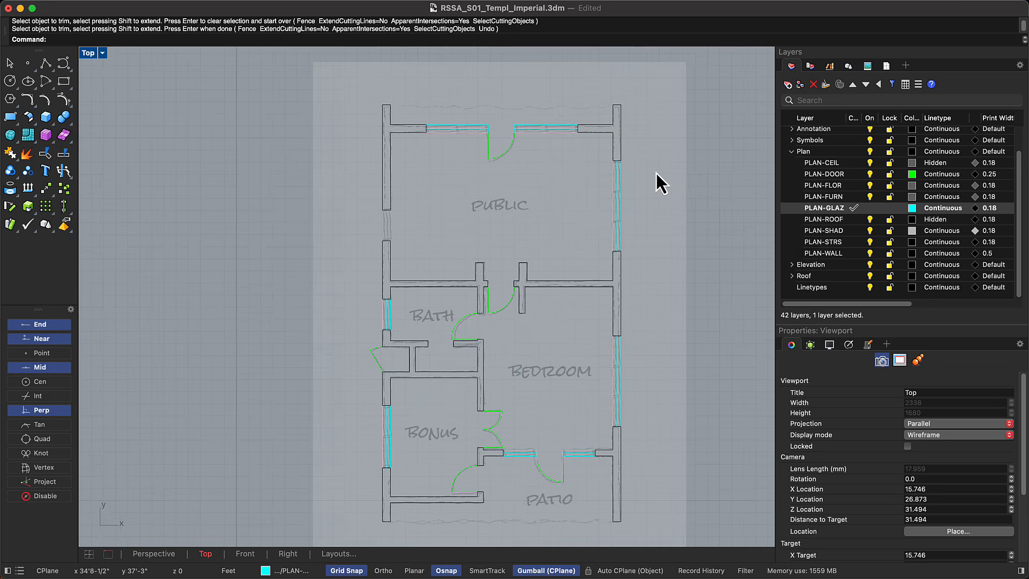
Make PLAN-WALL the current layer and turn off the PLAN-GLAZ and PLAN-DOOR layers.
left_click(856, 254)
left_click(856, 253)
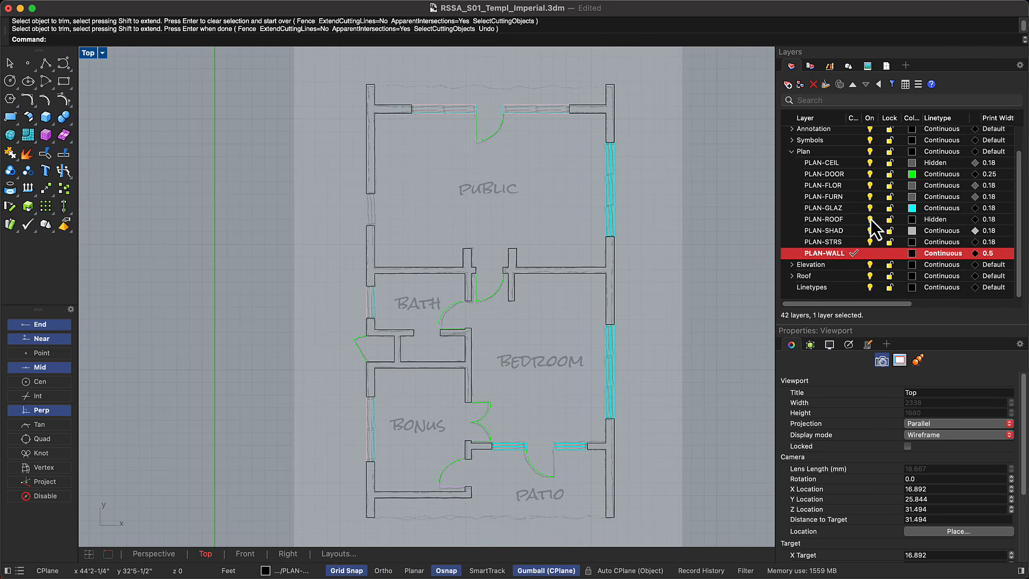
left_click(868, 208)
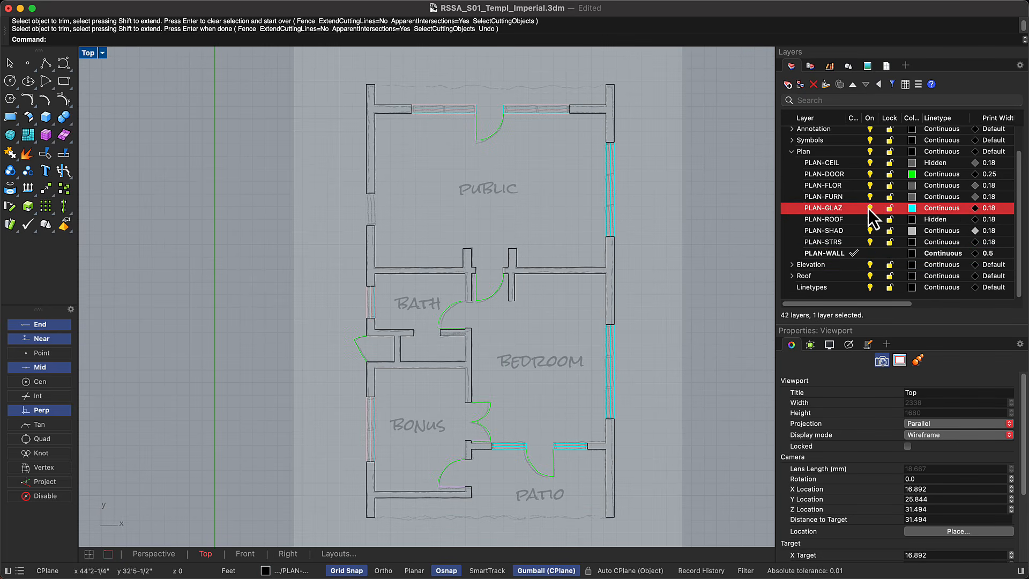
left_click(868, 174)
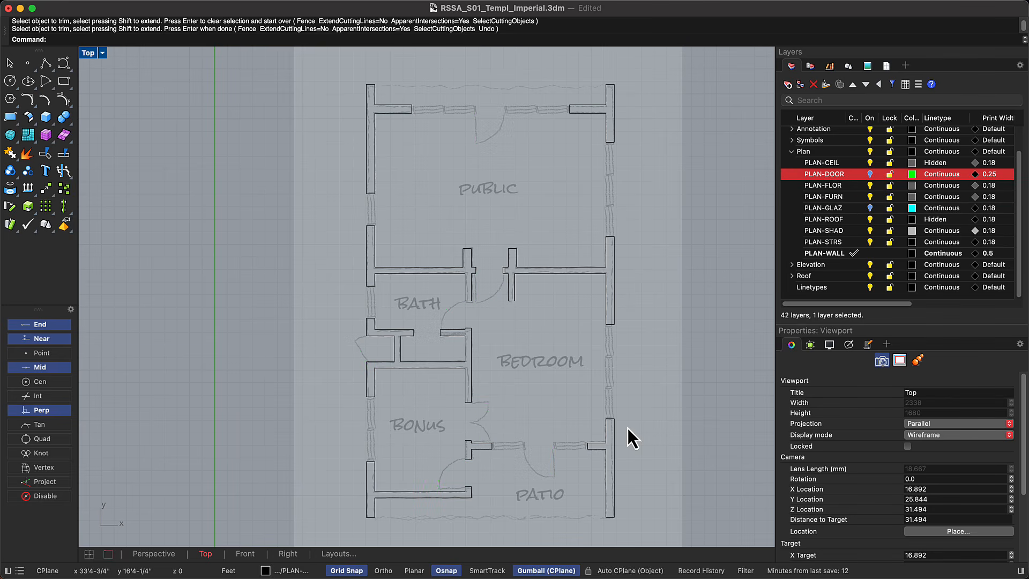
Join all the wall curves of the floor plan.
left_click_drag(639, 527, 418, 225)
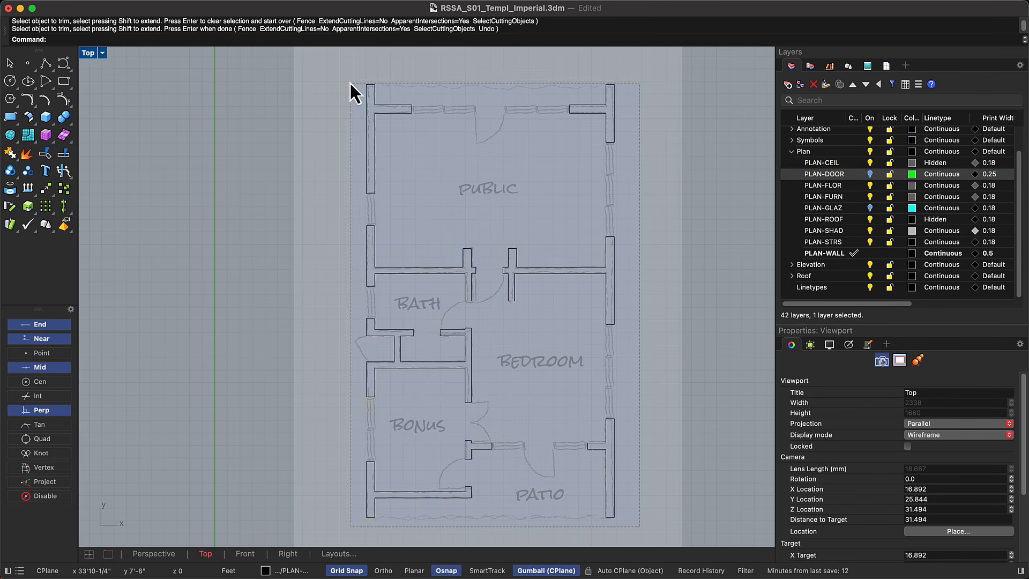
left_click_drag(350, 84, 346, 81)
type("Join")
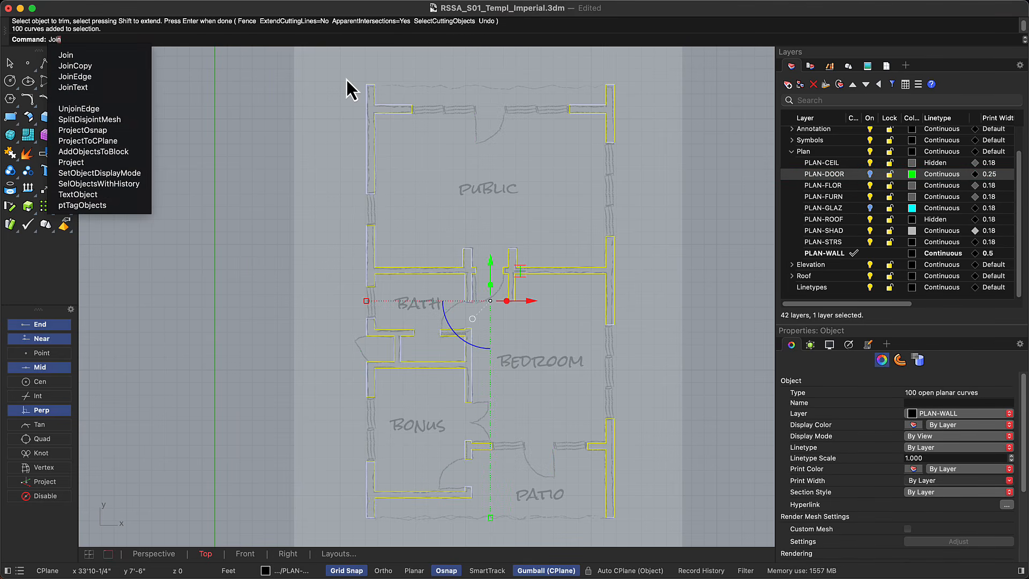
key("Return")
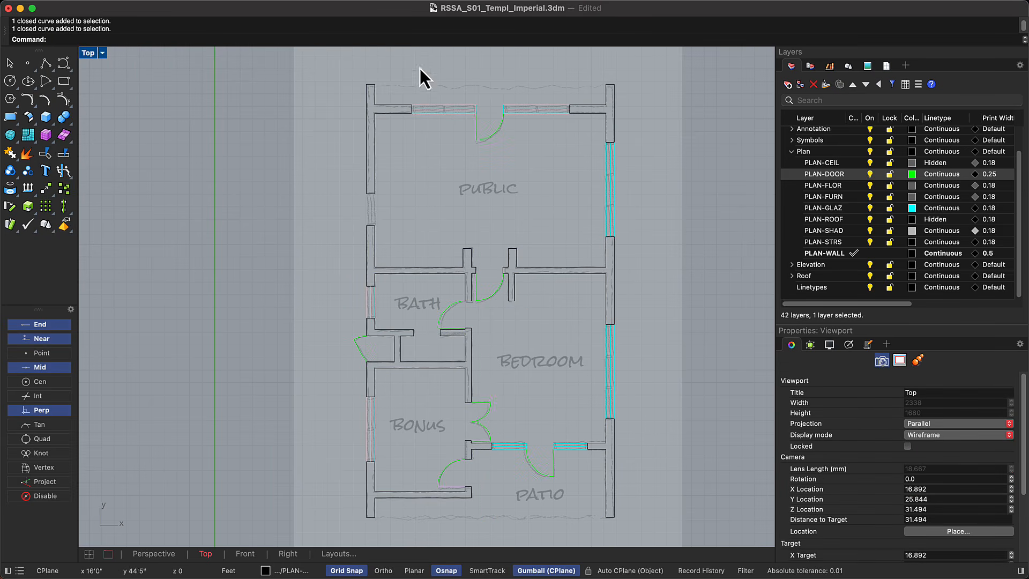
Add the text PUBLIC on the ANNO-TEXT layer, scaled down and placed over the sketched name of the Public room.
left_click(792, 131)
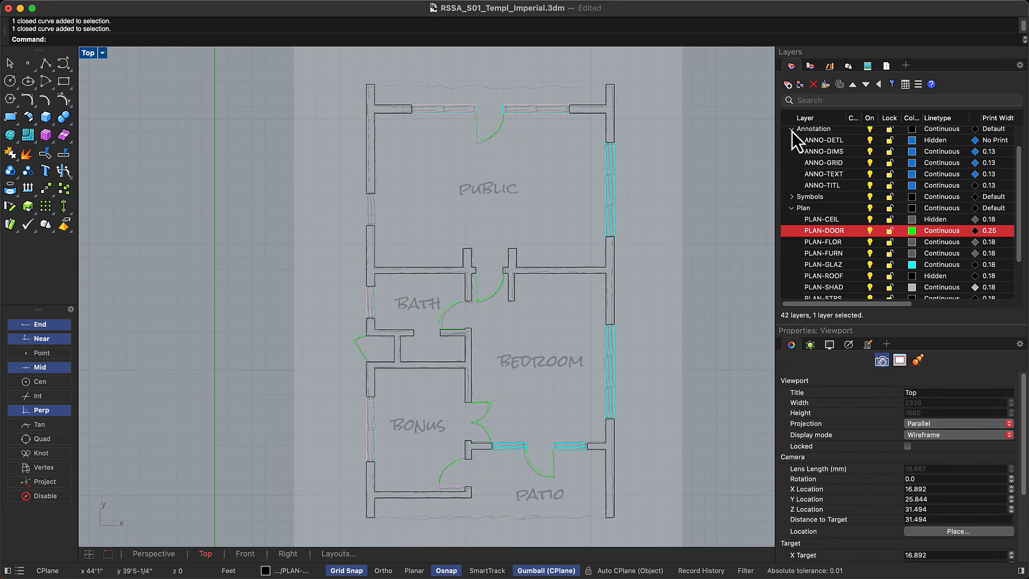
left_click(855, 174)
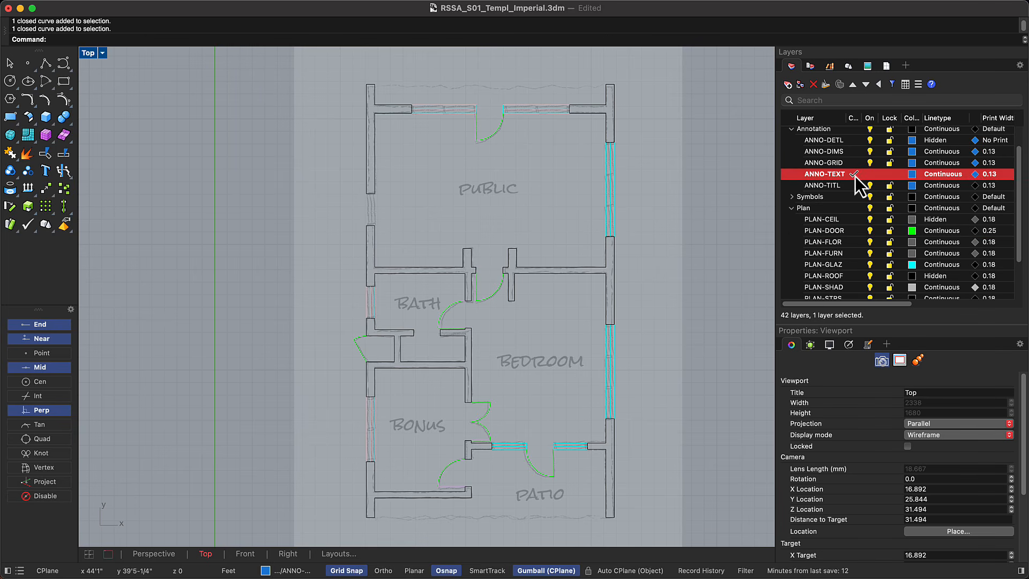
left_click(614, 38)
type("T")
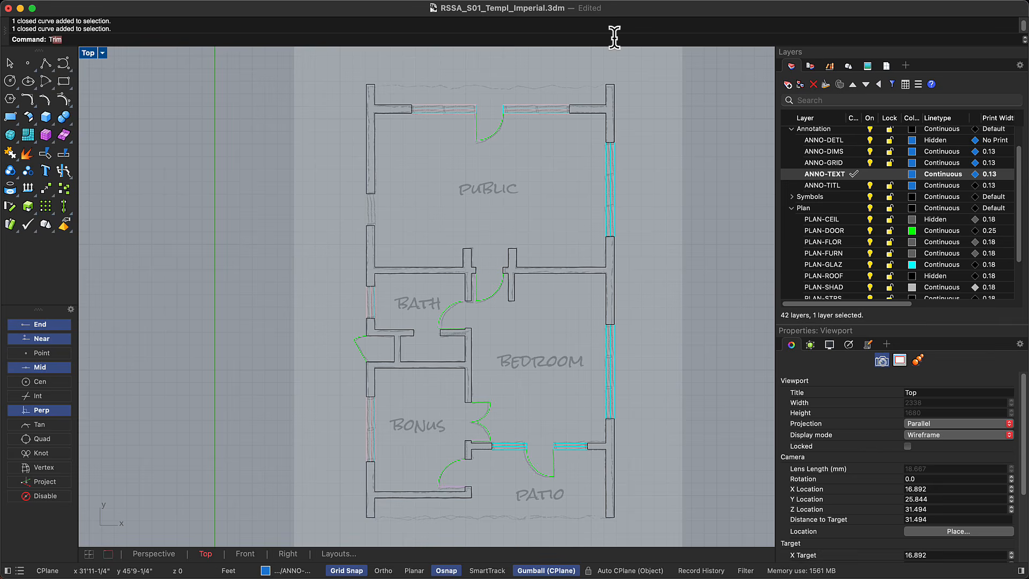
type("ext")
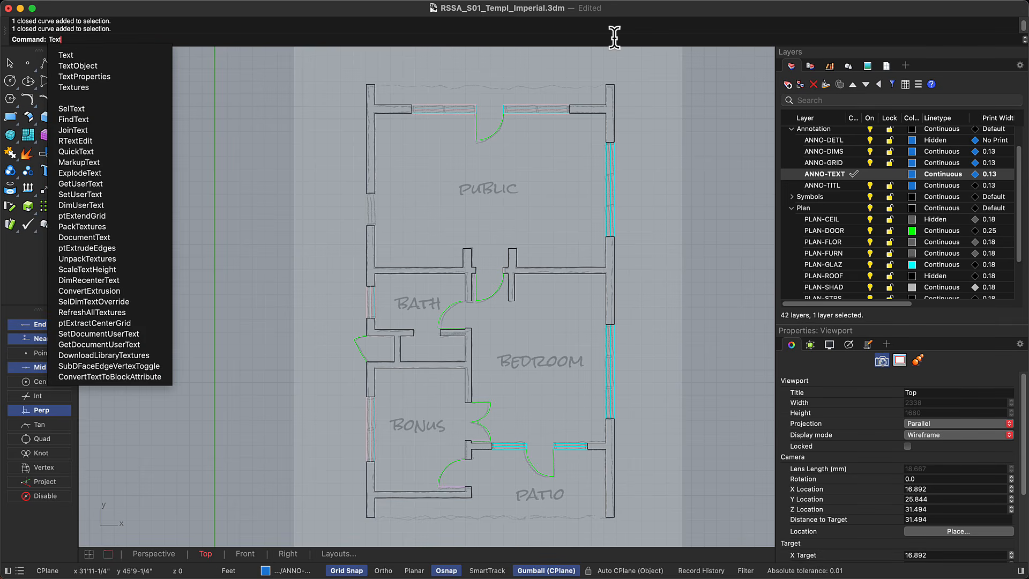
key("Return")
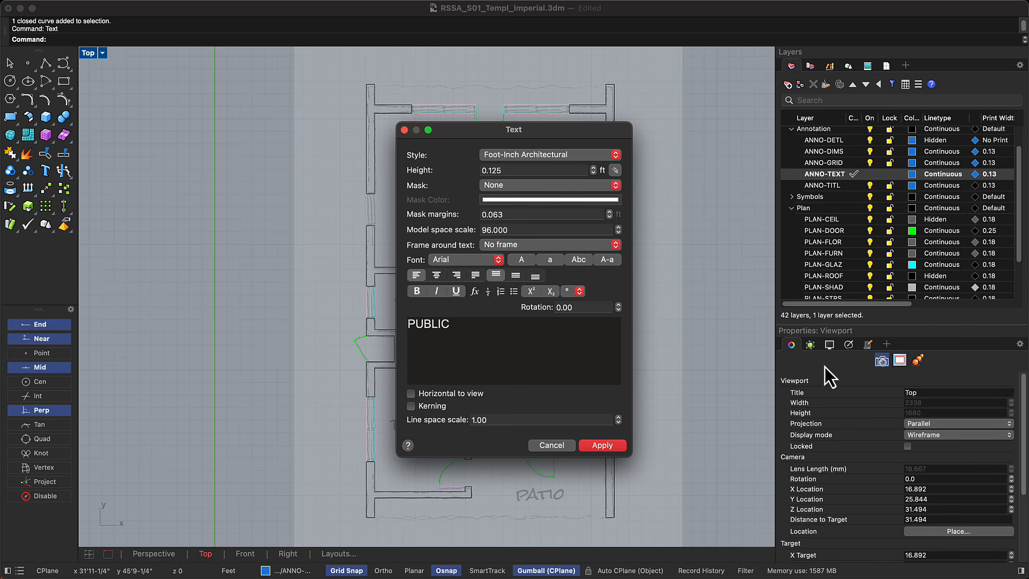
left_click(601, 444)
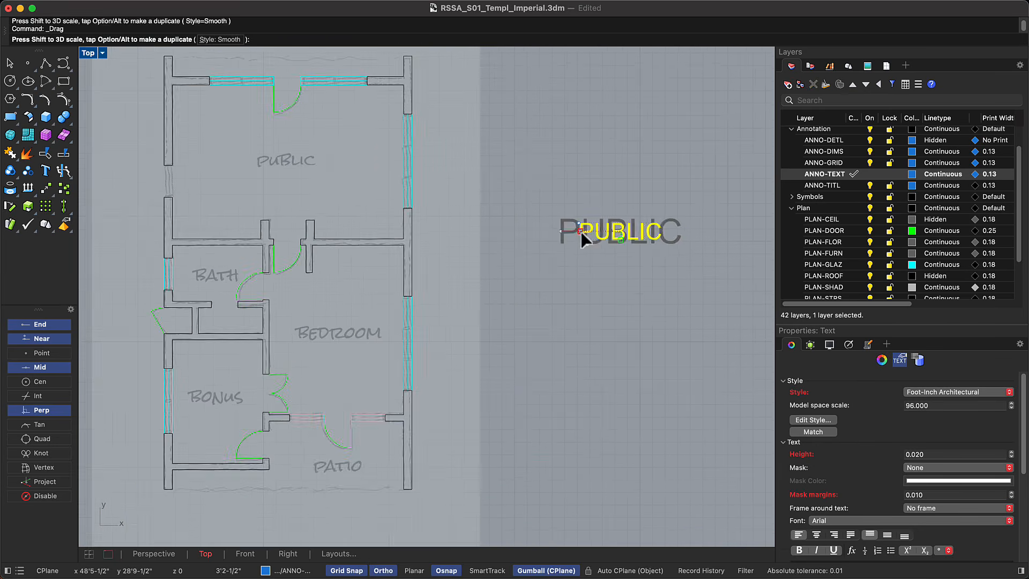
left_click(580, 240)
left_click(253, 171)
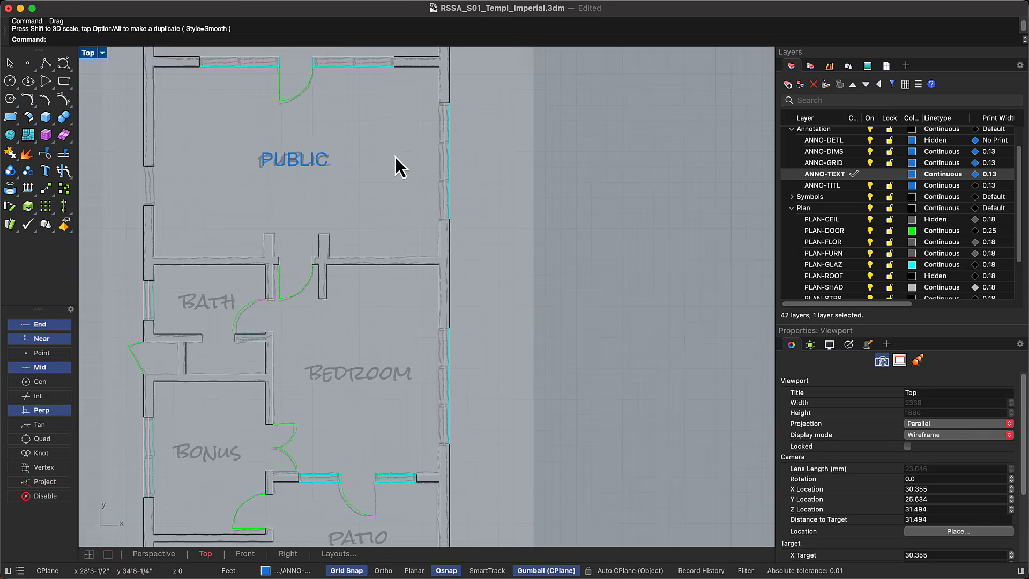
Copy the room label into the Bedroom and onto the Patio, and change the copies' text to BEDROOM and PATIO.
scroll(397, 166, "down", 2)
left_click_drag(340, 160, 395, 343)
double_click(395, 345)
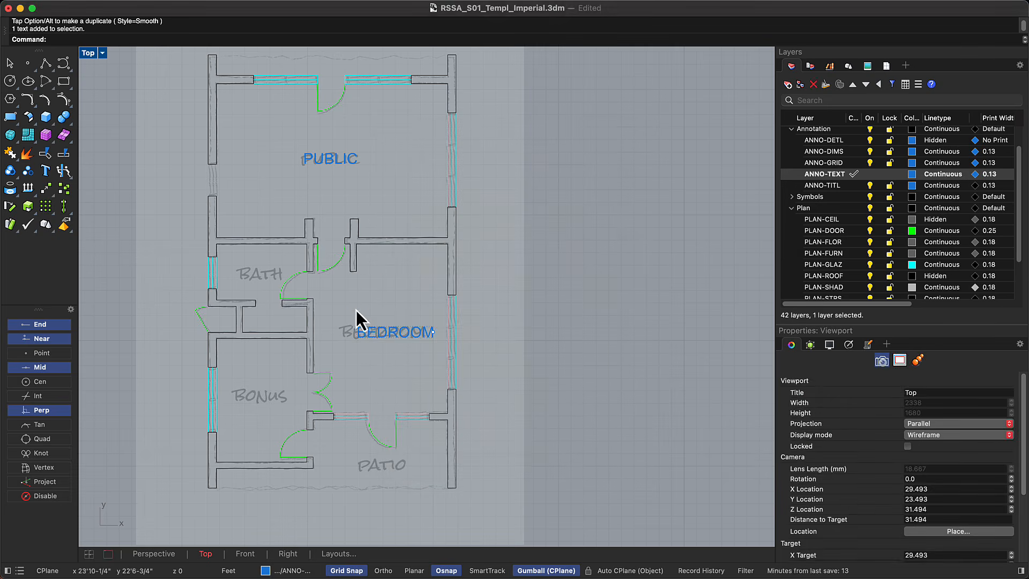
left_click_drag(370, 332, 413, 467, "alt")
double_click(413, 468)
type("PATIO")
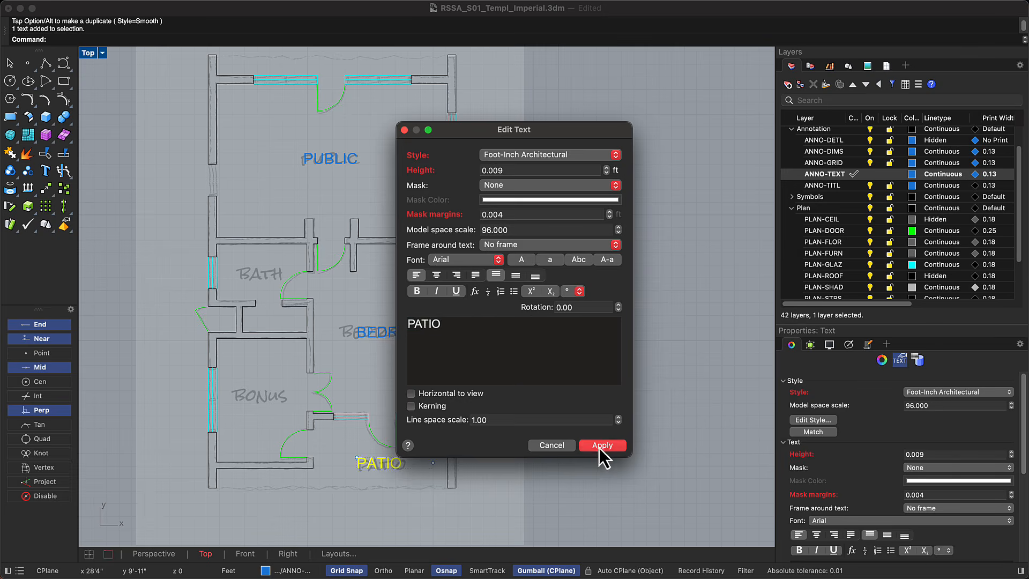
left_click(602, 445)
Copy the room label into the Bonus room and the Bath, and change the copies' text to BONUS and BATH.
left_click_drag(375, 464, 264, 398, "alt")
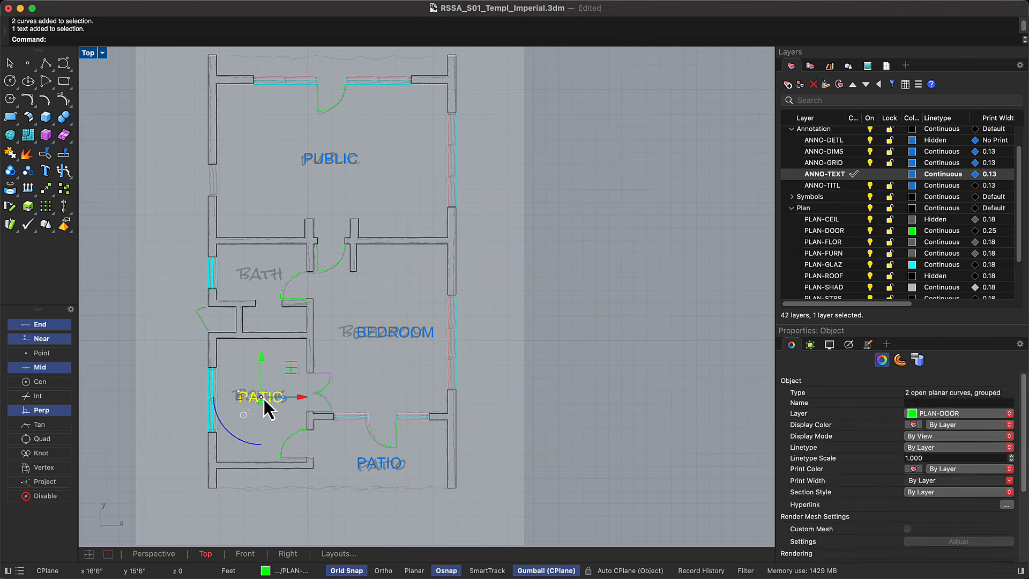
double_click(264, 399)
type("BONUS")
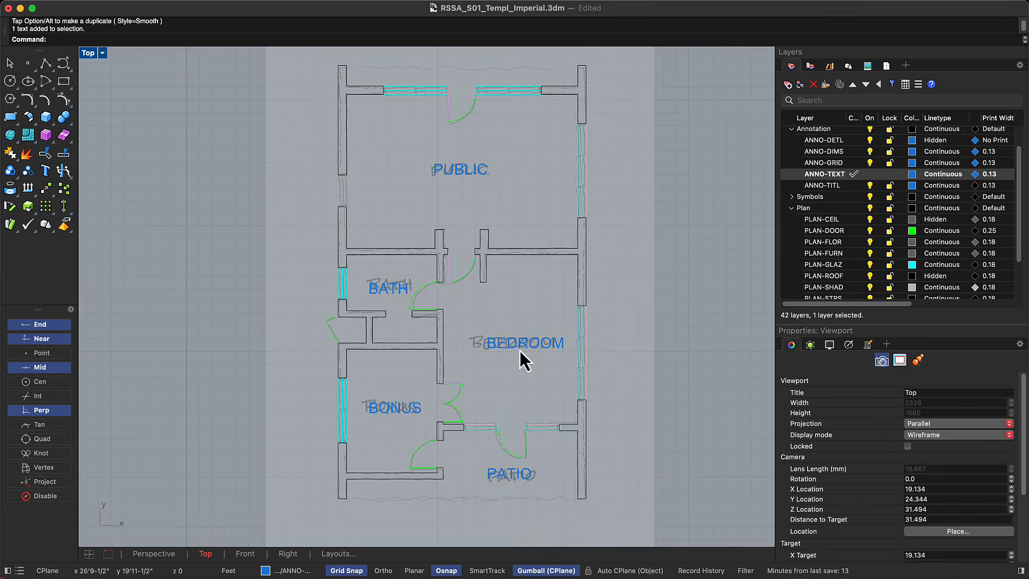
Turn off the sublayer under Reference that holds the floor plan sketch.
left_click(826, 174)
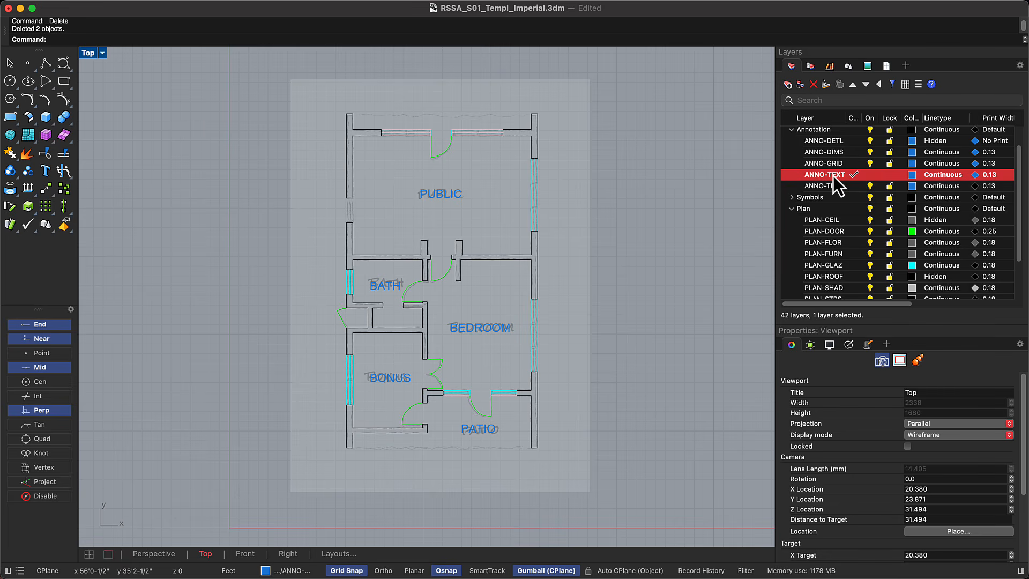
scroll(825, 171, "up", 2)
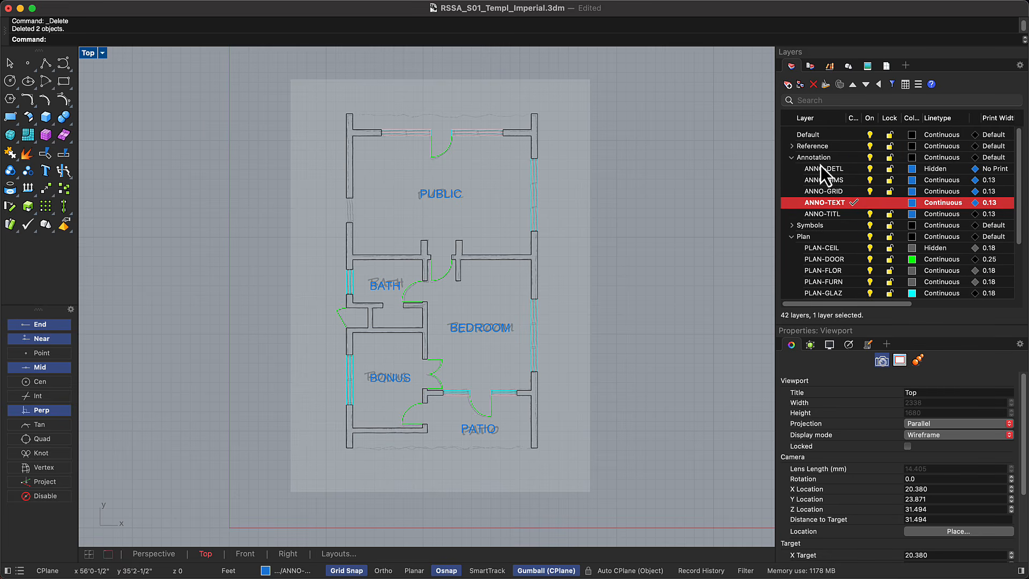
left_click(792, 146)
left_click(869, 158)
scroll(826, 253, "down", 5)
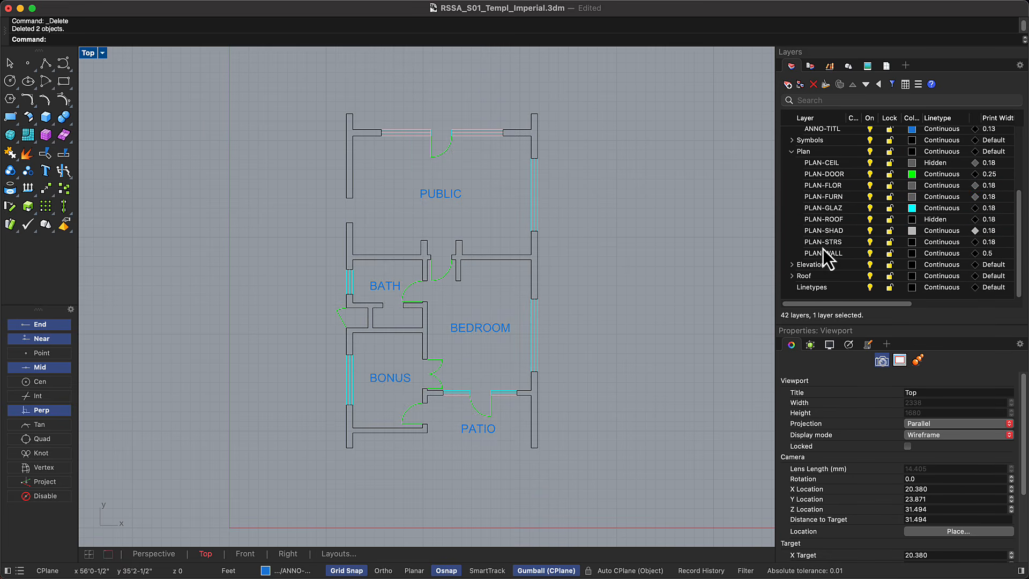
Draw the missing window's lines on PLAN-GLAZ in the Public room's side wall opening above the Bath.
left_click(854, 208)
type("line")
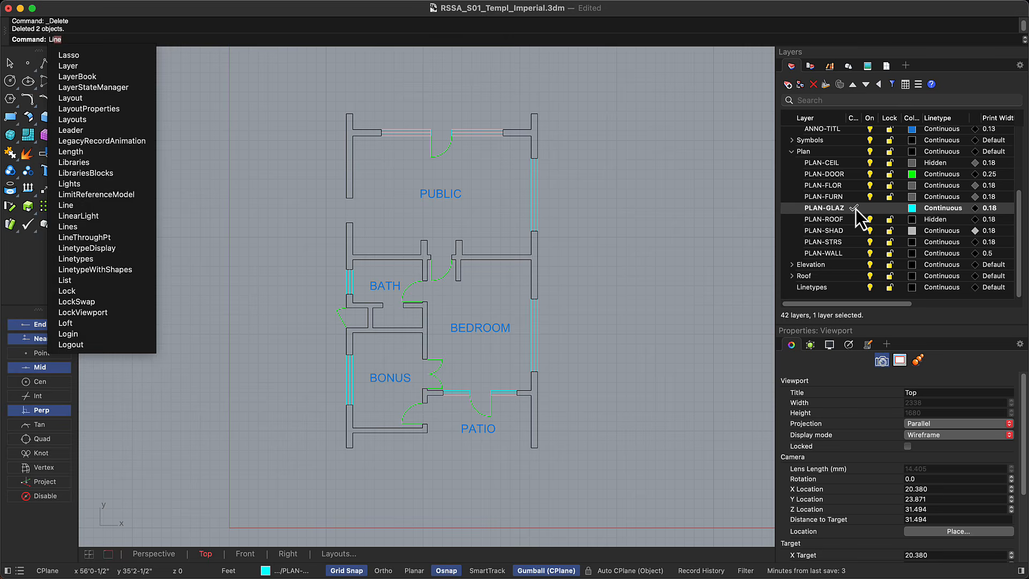
key("Return")
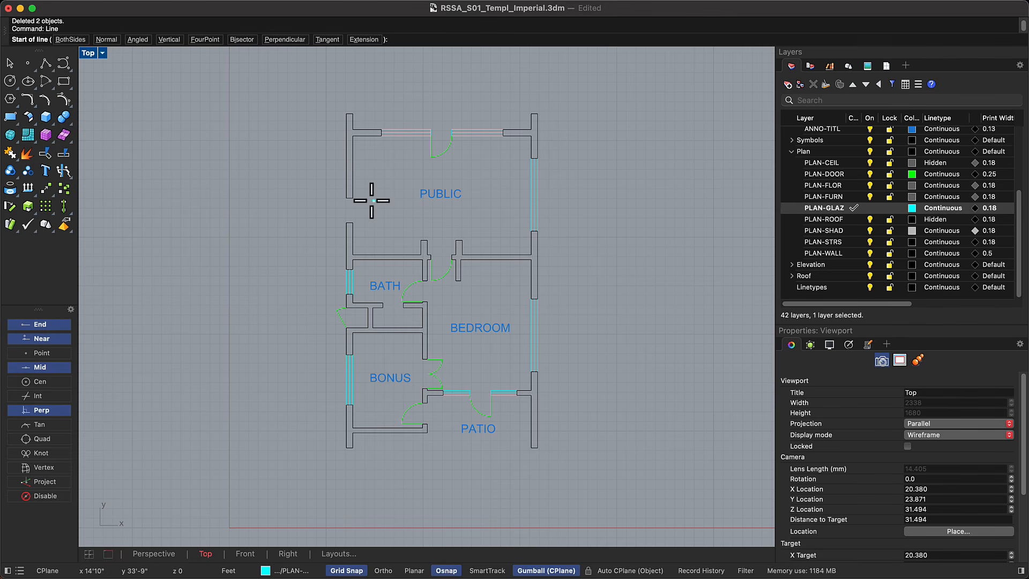
left_click(352, 200)
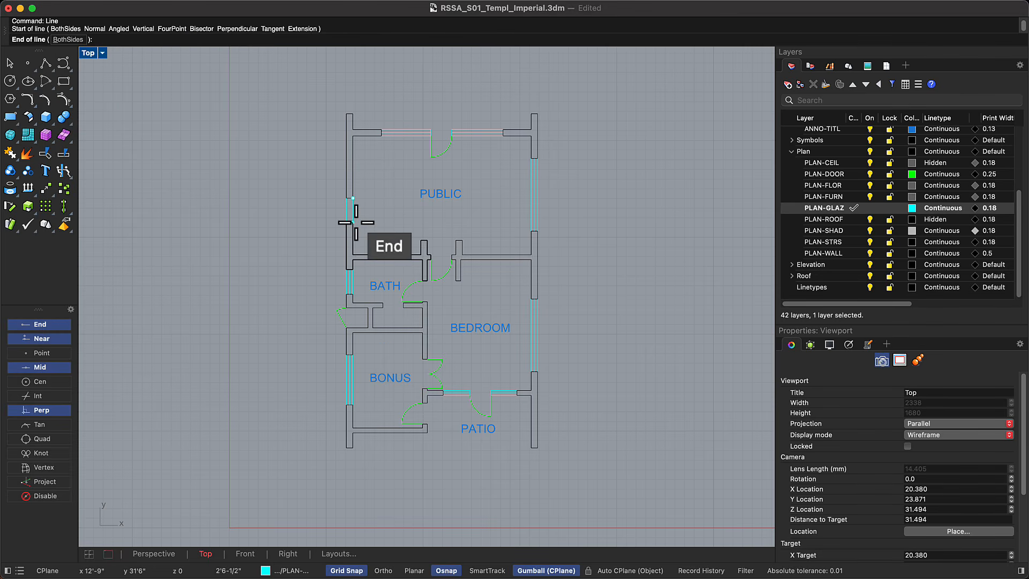
left_click(349, 223)
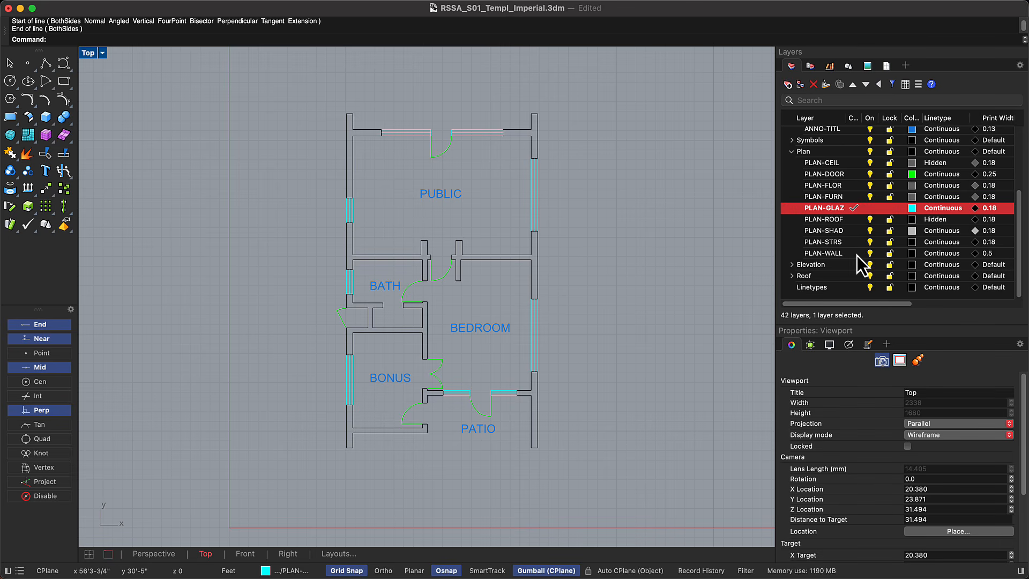
Draw floor edge lines on PLAN-FLOR between the ends of the outer side walls, beyond the Public room and along the Patio.
left_click(852, 185)
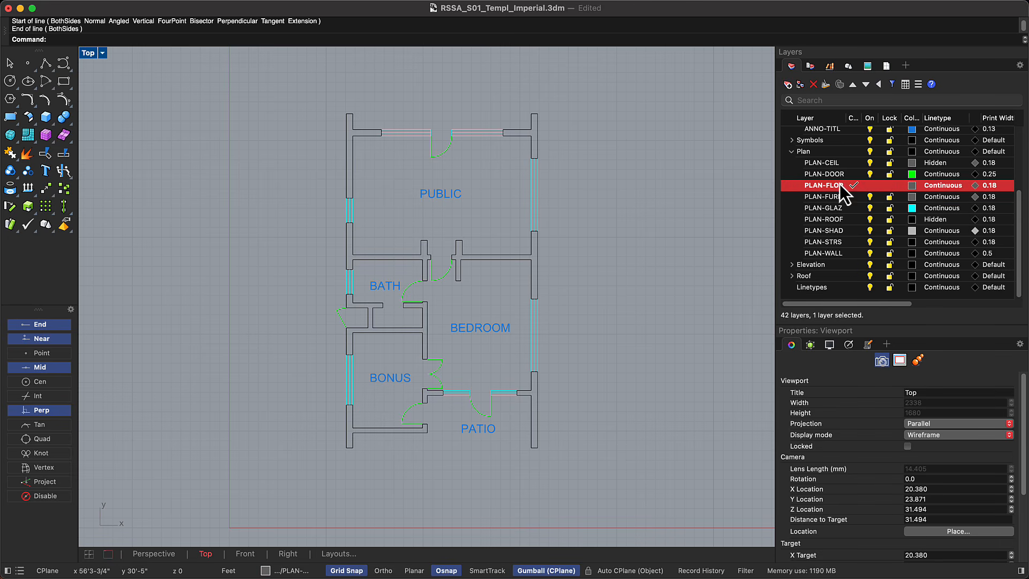
right_click(556, 189)
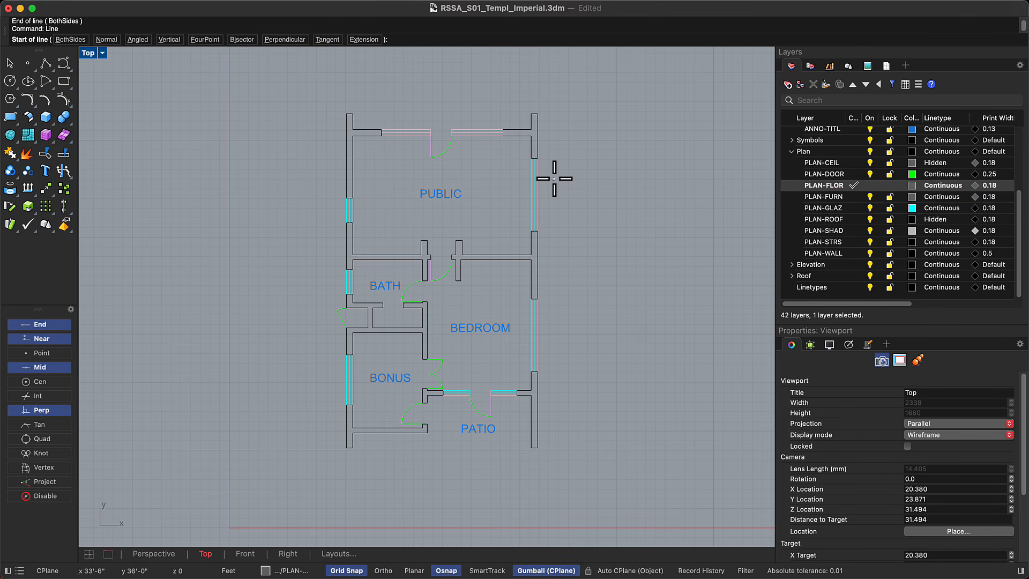
left_click(347, 114)
left_click(534, 114)
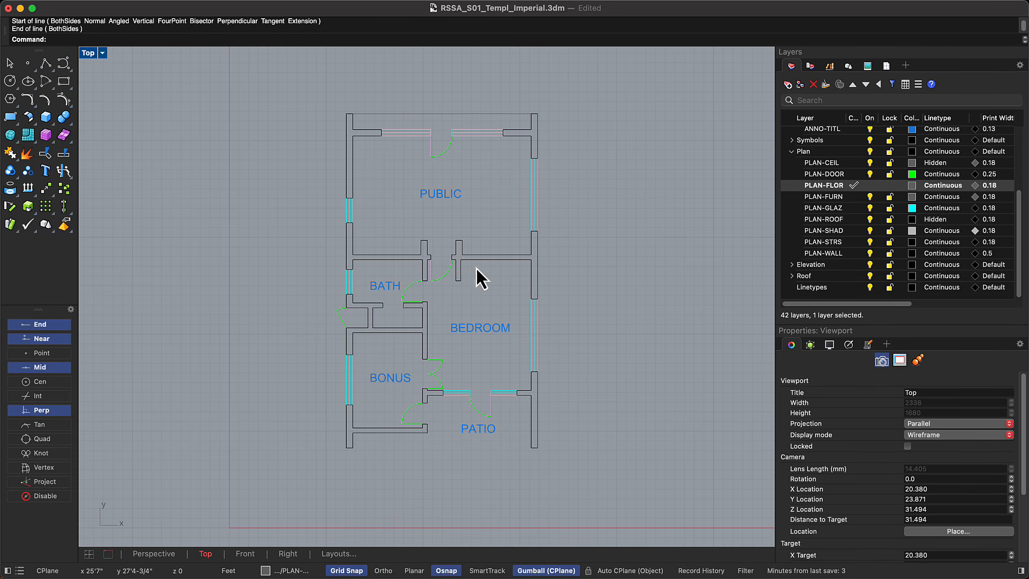
right_click(382, 324)
left_click(353, 448)
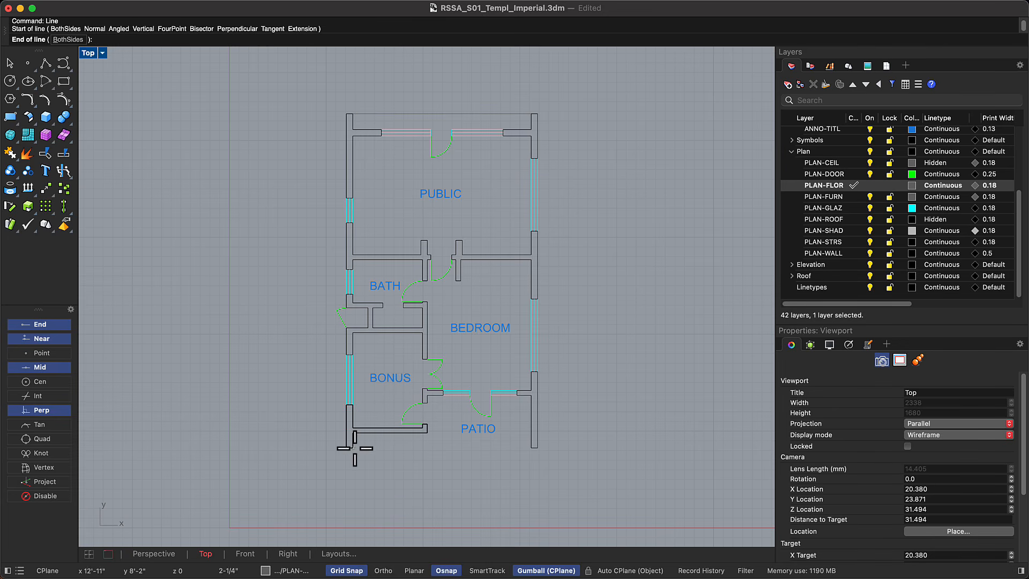
left_click(534, 448)
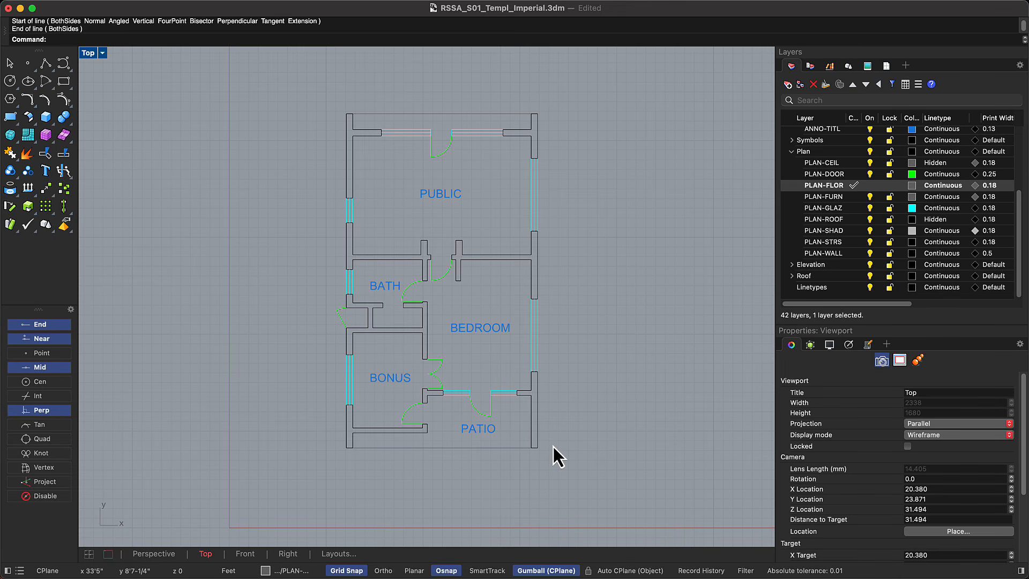
Turn on PrintDisplay for the model viewports and set its scale to 16.
type("PrintDisplay")
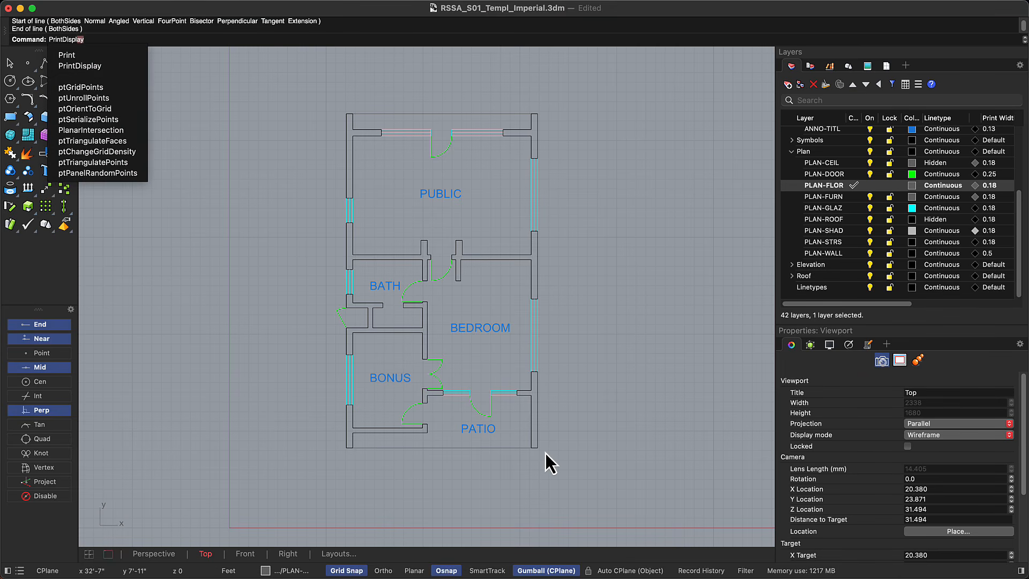
key("Return")
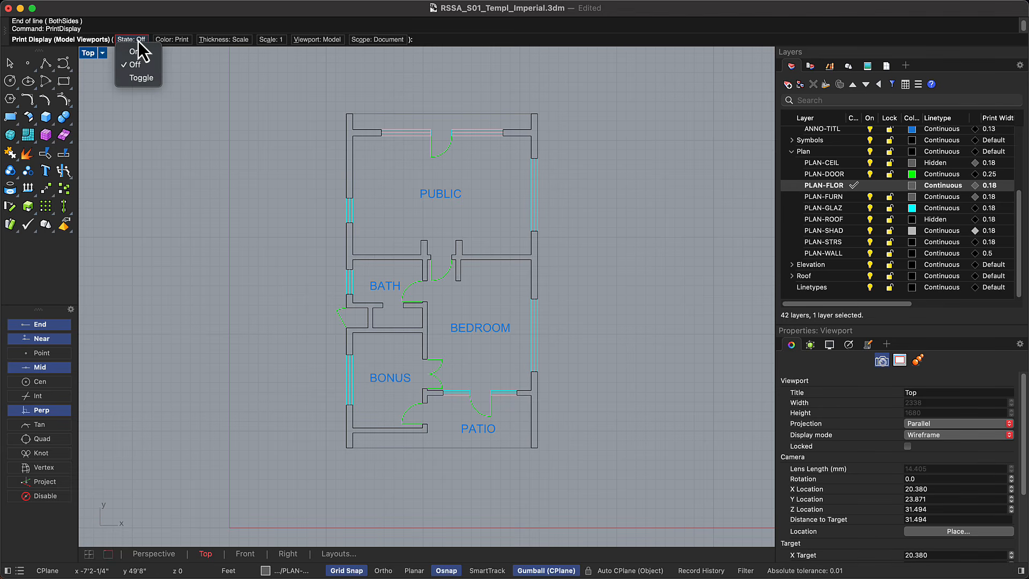
left_click(137, 41)
left_click(274, 42)
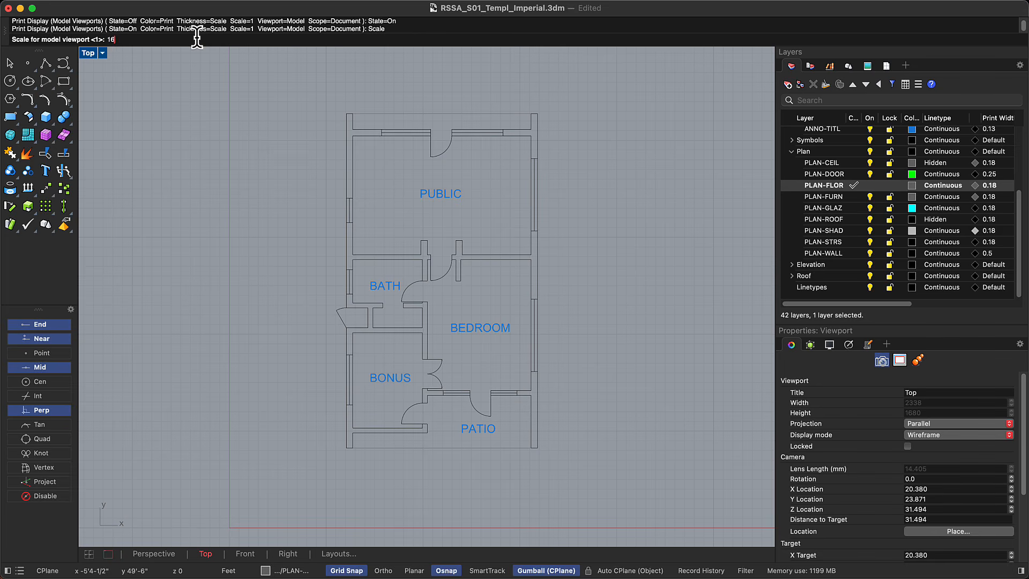
key("Return")
Thicken the displayed lineweights by trying a print display scale of 32 and setting it to 64.
left_click(256, 39)
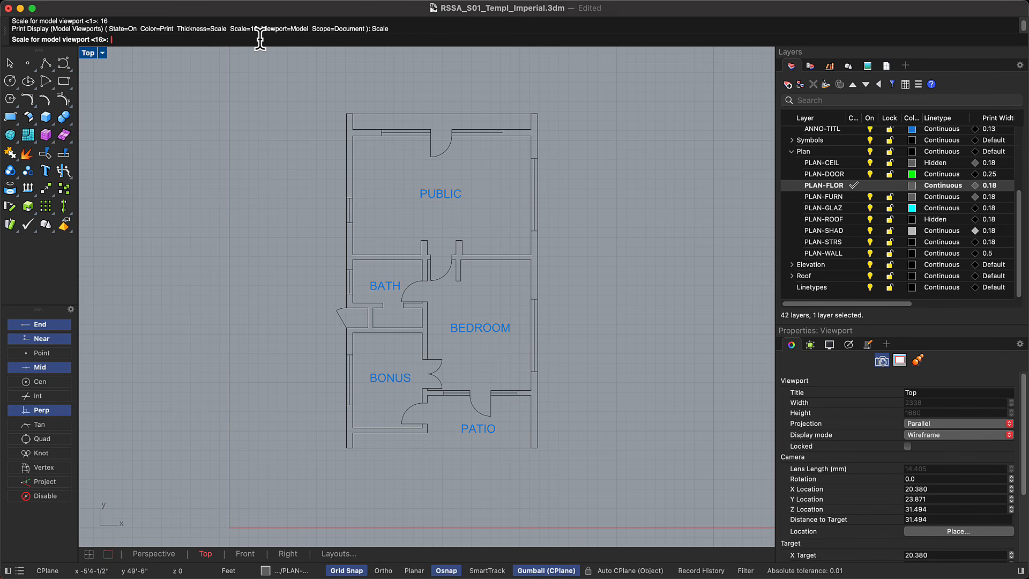
type("32")
key("Return")
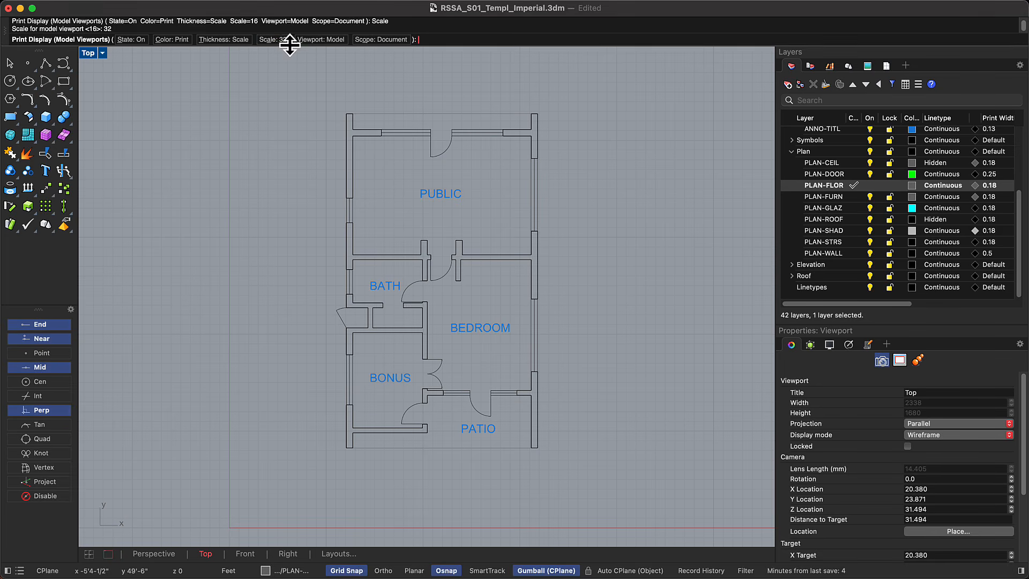
left_click(261, 41)
type("64")
key("Return")
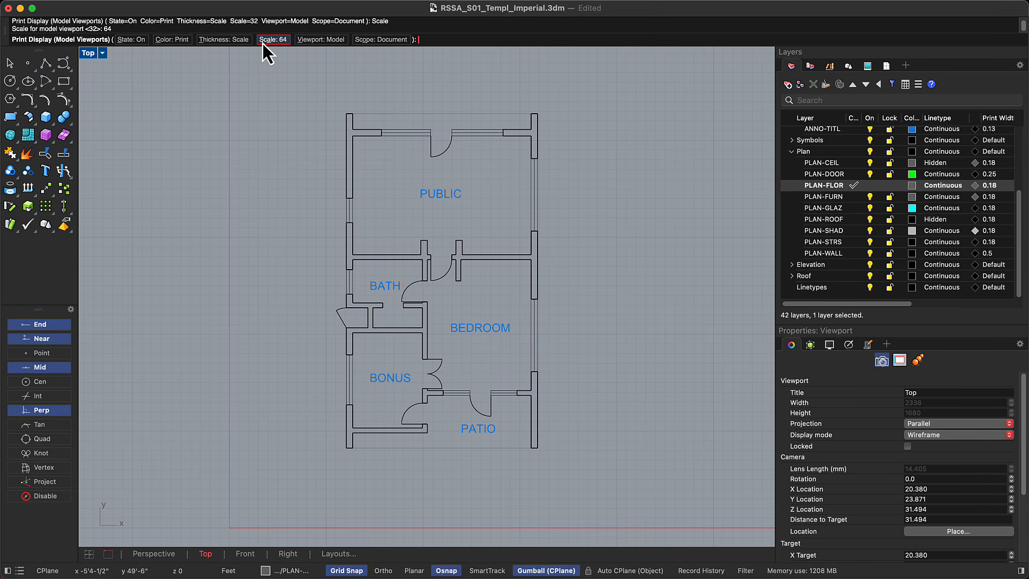